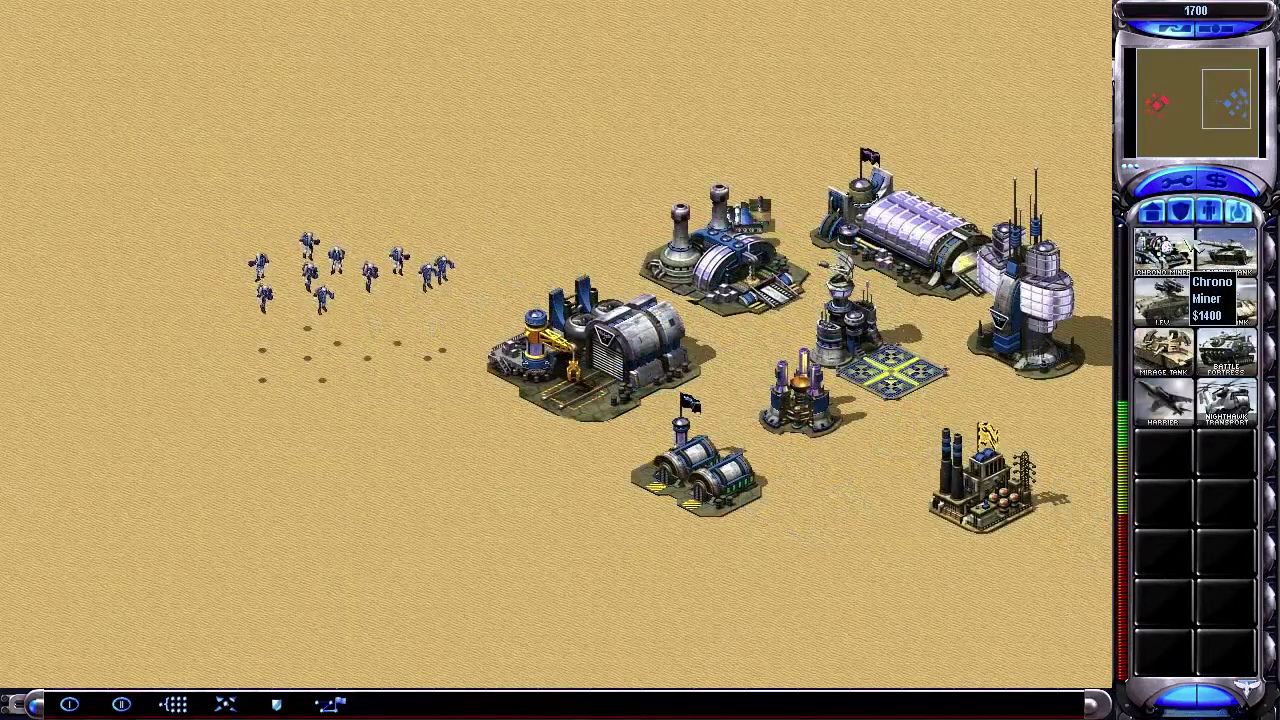
Step: Call in an Airborne paradrop of Rocketeers beside the blue base
left_click(1181, 211)
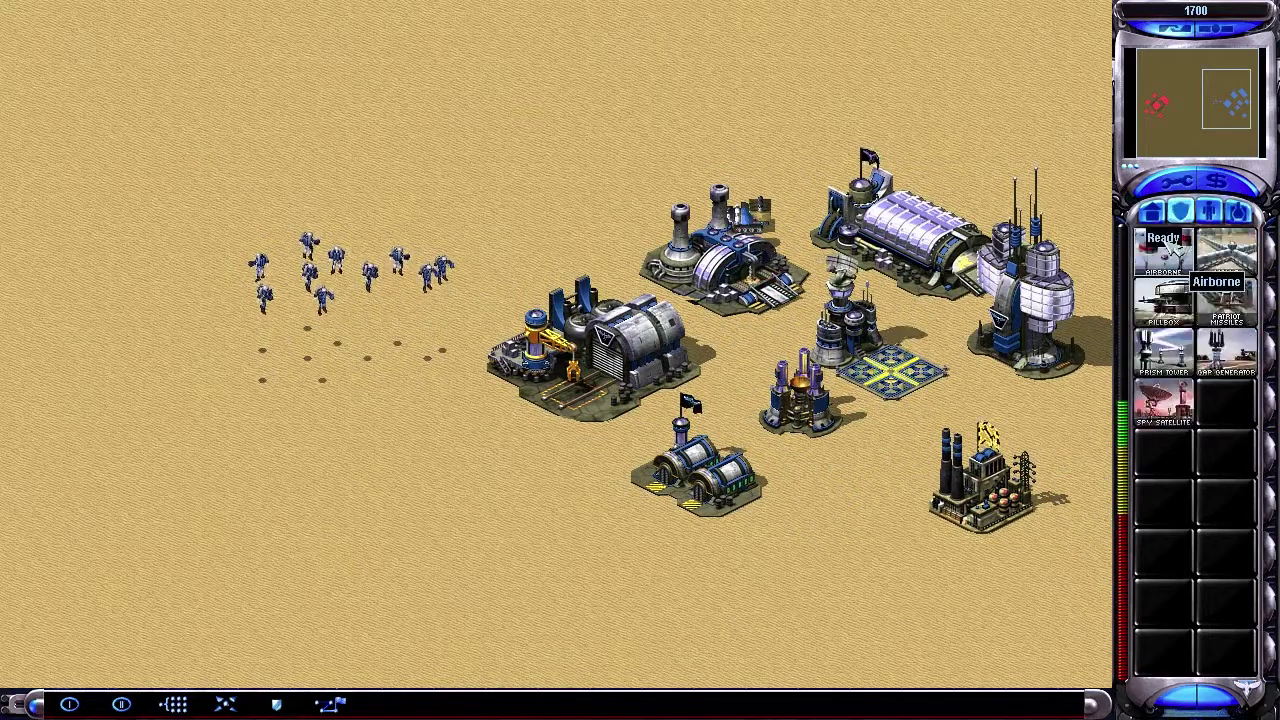
left_click(545, 400)
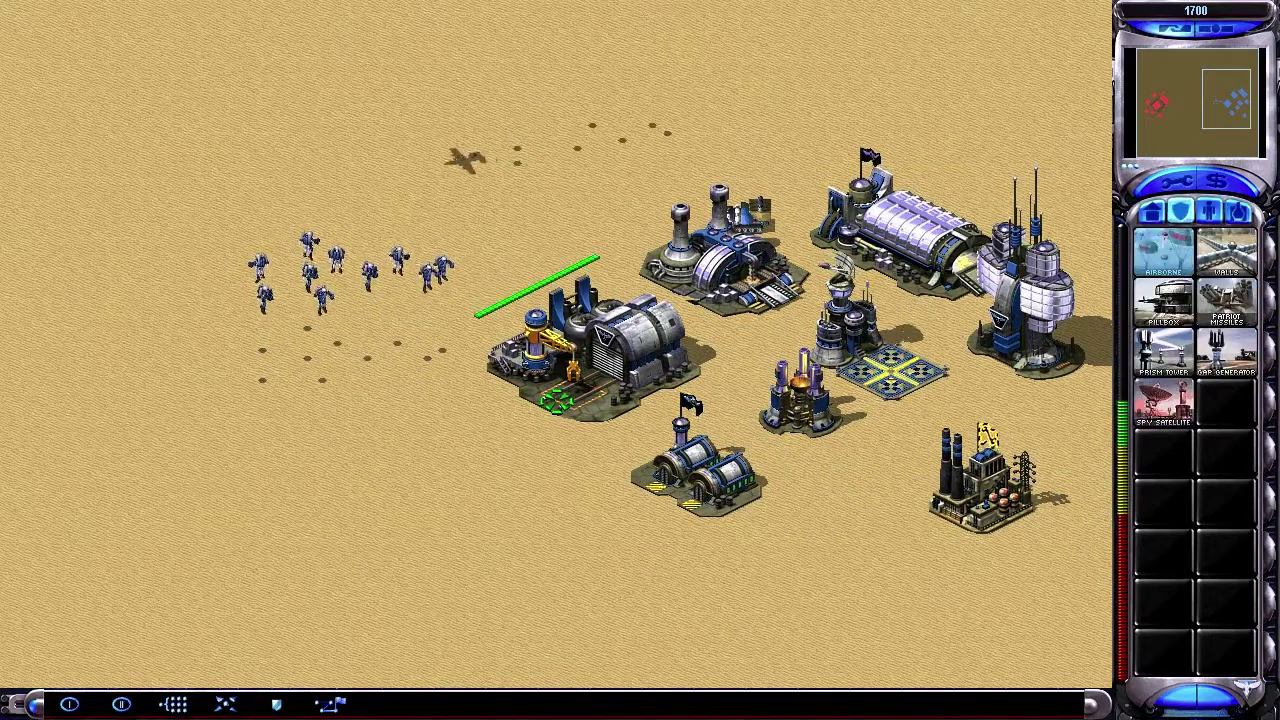
right_click(557, 400)
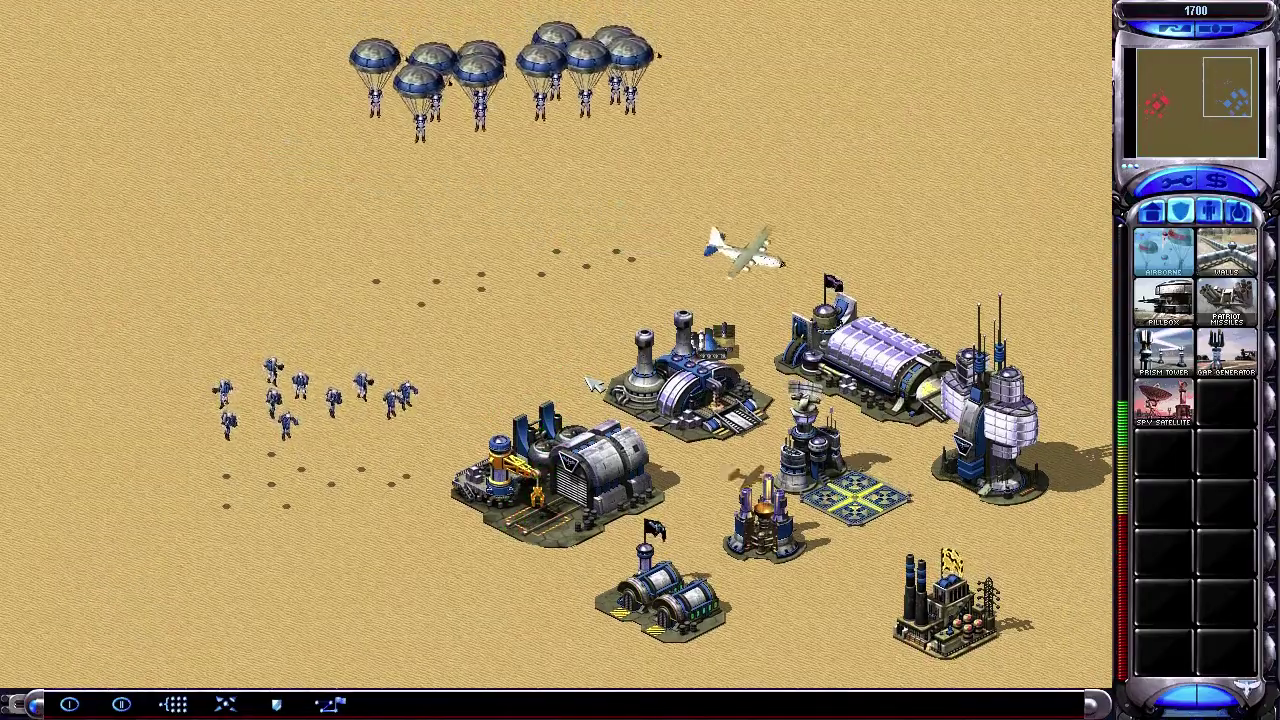
Step: Select all Rocketeers on the screen, both the hovering group and the newly dropped group
mouse_move(741, 68)
left_mouse_down()
mouse_move(508, 294)
mouse_move(158, 499)
left_mouse_up()
right_click(676, 303)
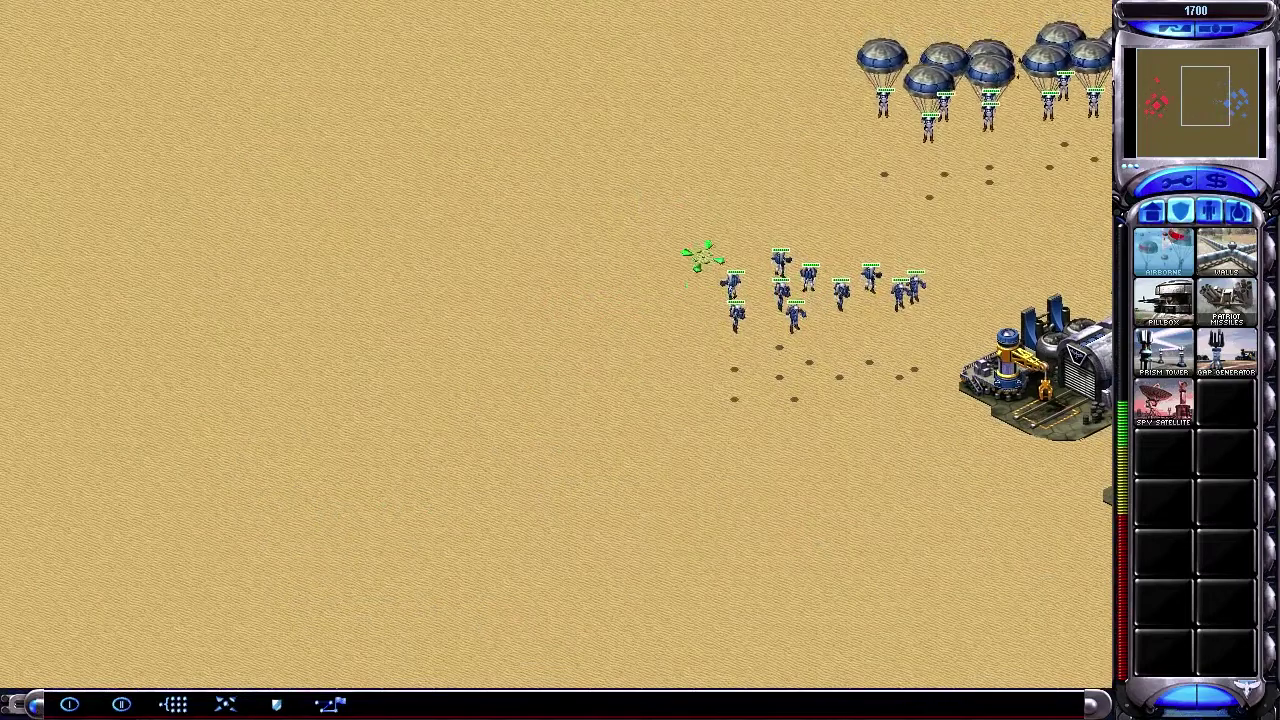
right_click(788, 276)
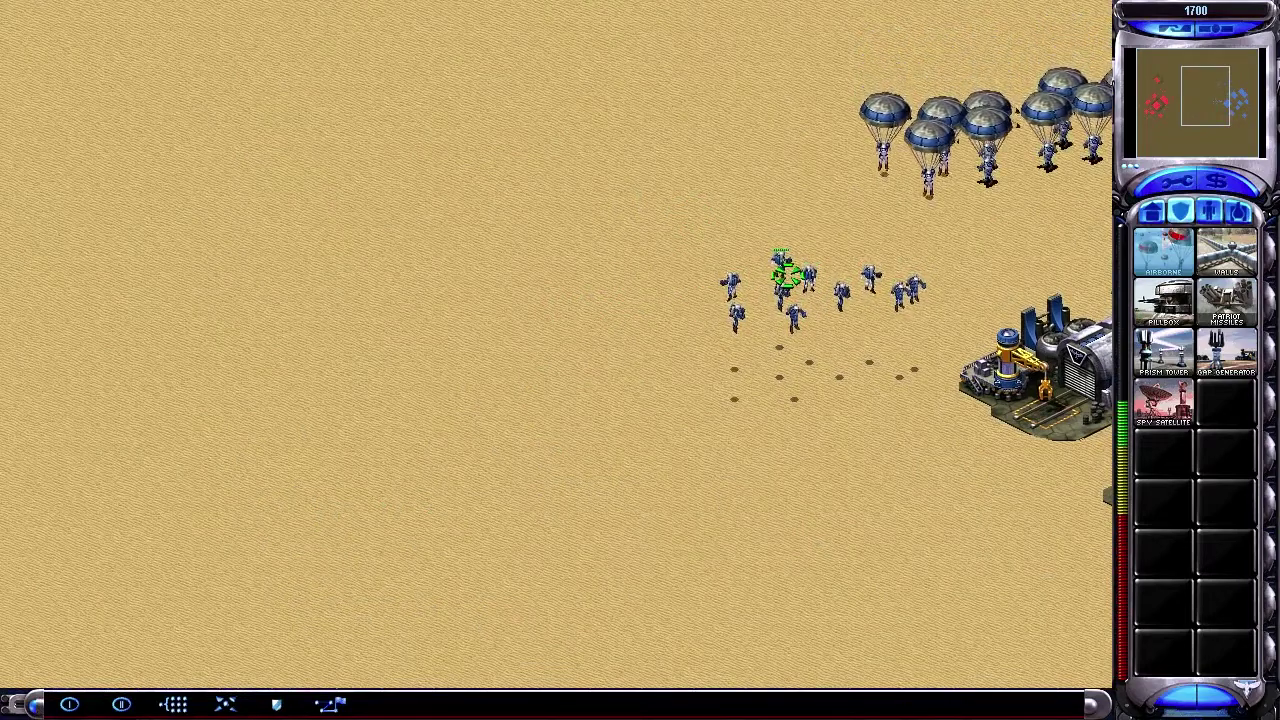
right_click(782, 286)
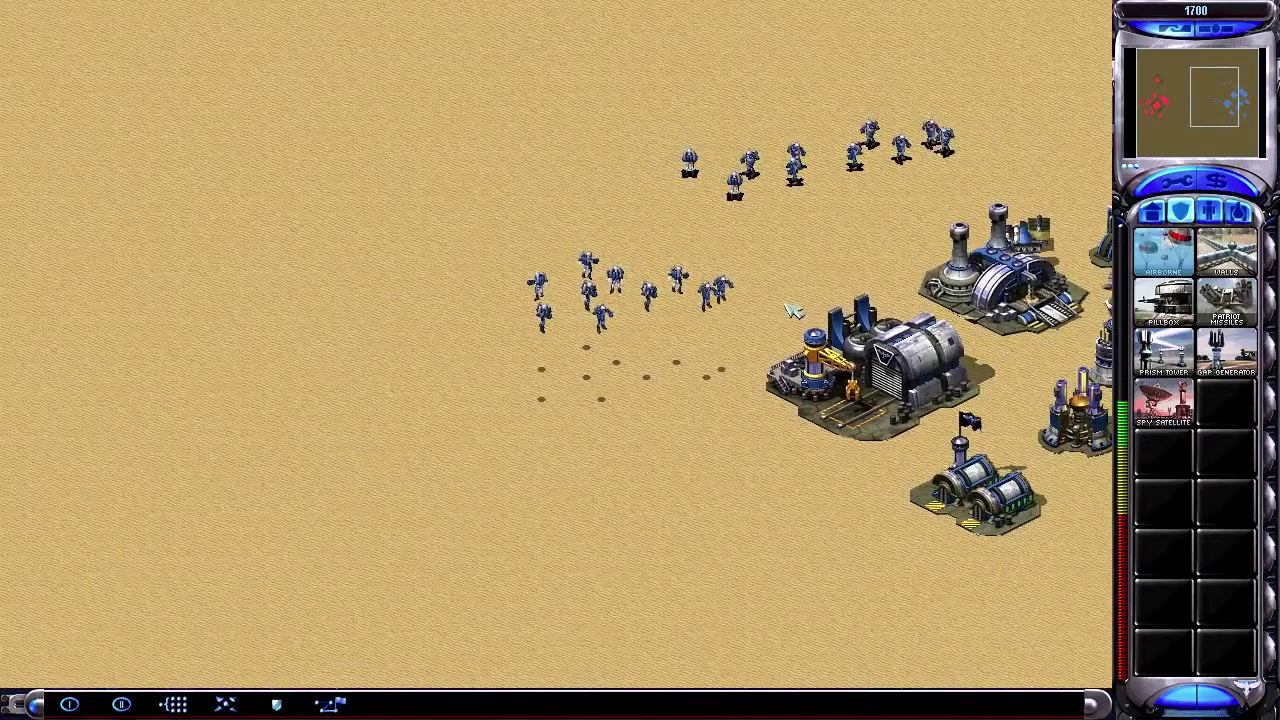
left_click(953, 158)
key("t")
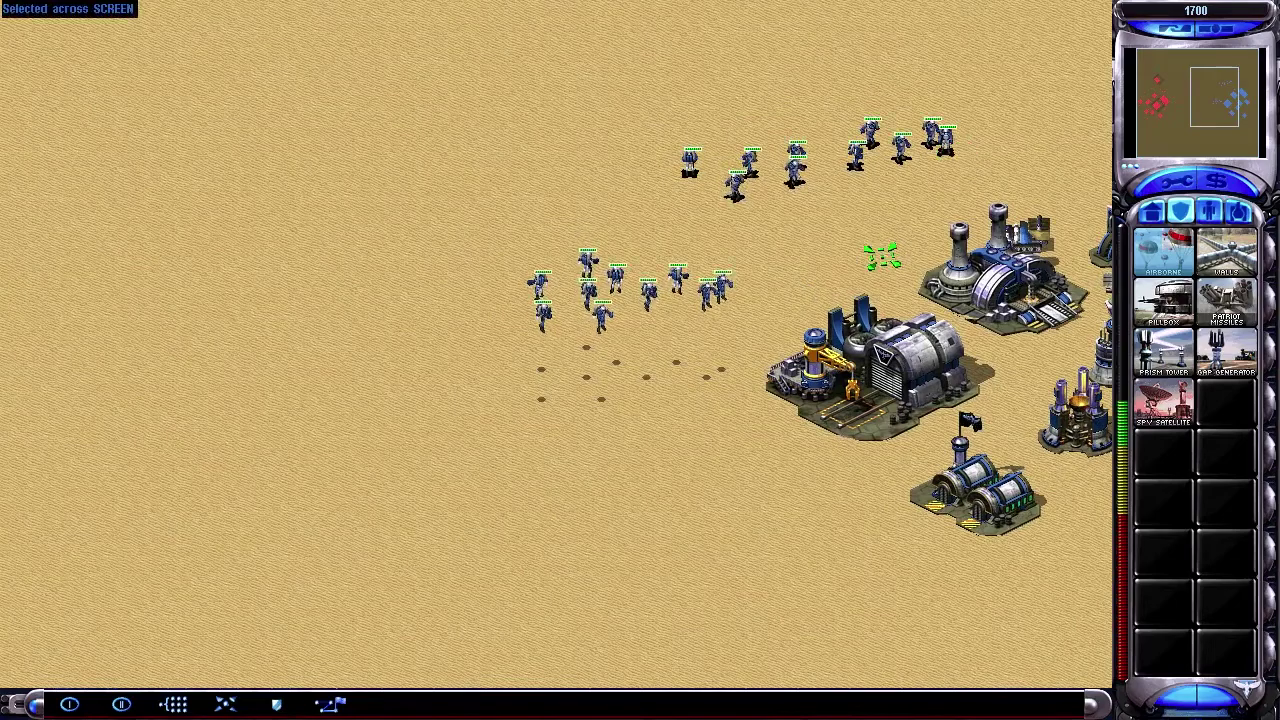
Step: Send the selected Rocketeers west toward the enemy and order an attack on the tank-shaped building at the red base's east edge
left_click(257, 351)
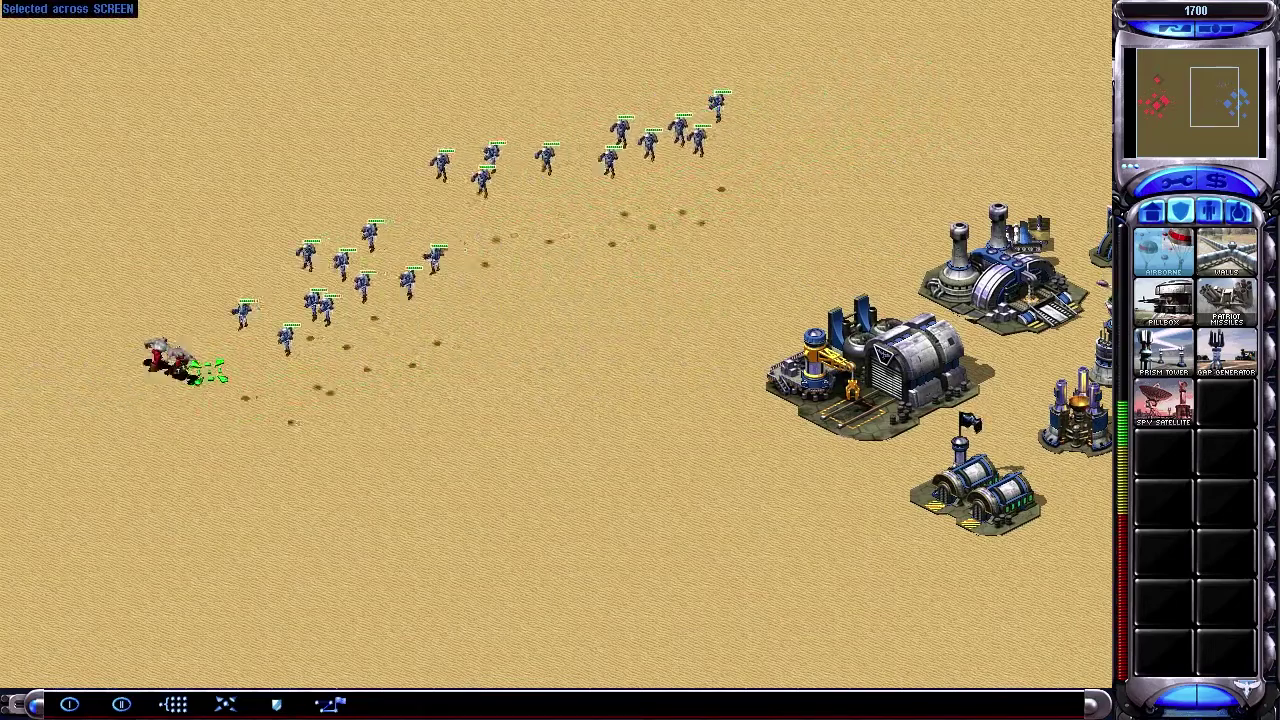
right_click(617, 306)
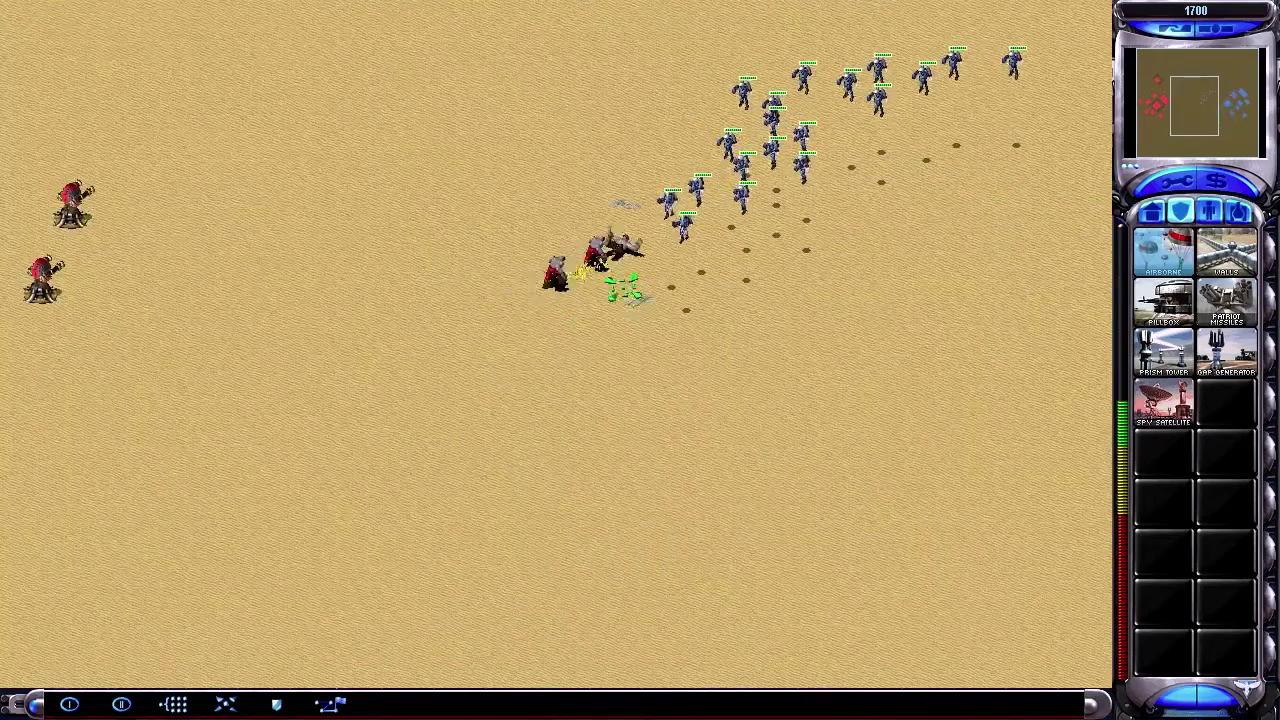
right_click(883, 291)
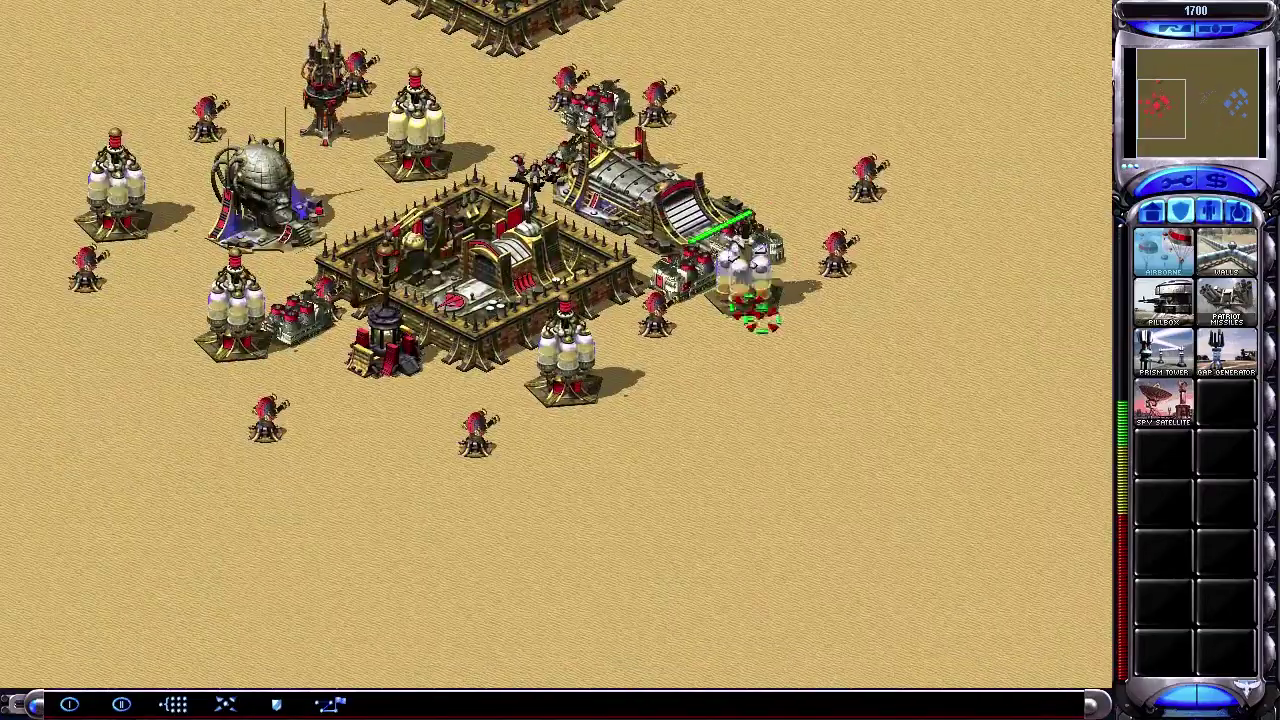
right_click(868, 336)
key("Right")
left_click(980, 349)
key("Right")
key("Right")
left_click(762, 325)
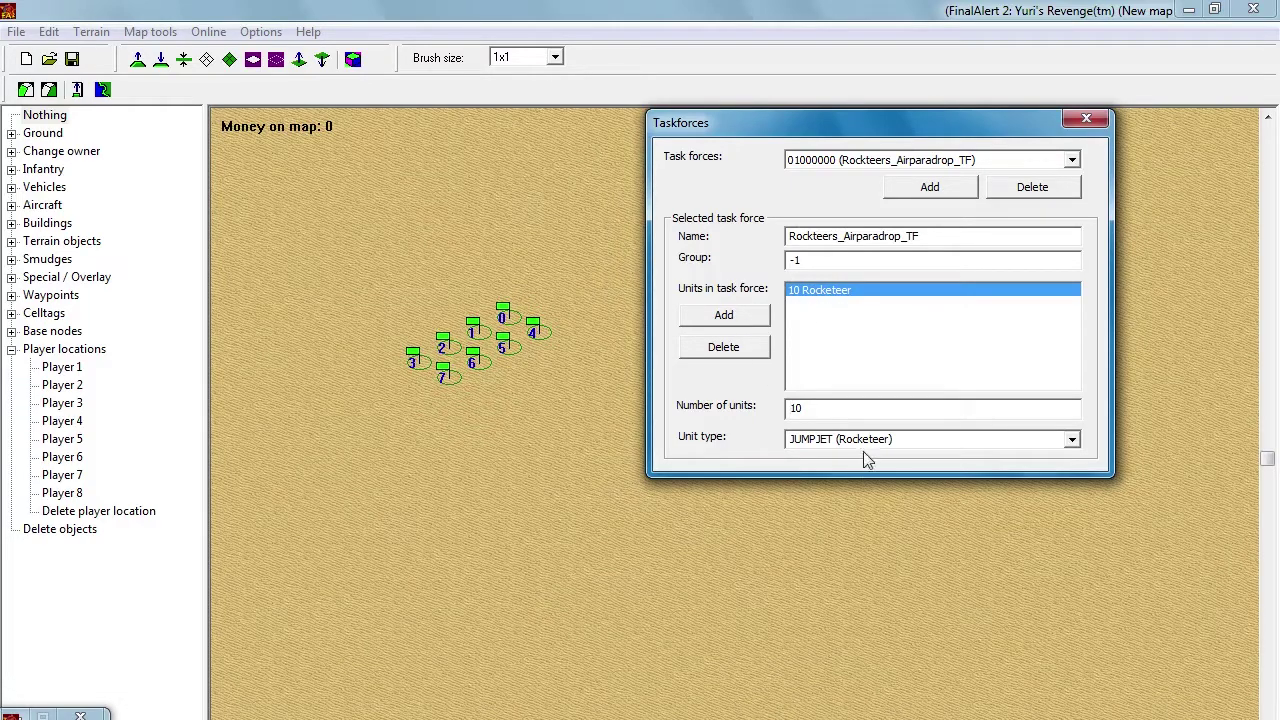
Step: Switch to FinalAlert 2 and add a new script in the Scripts dialog, placed beside the Taskforces dialog
left_click_drag(792, 121, 842, 101)
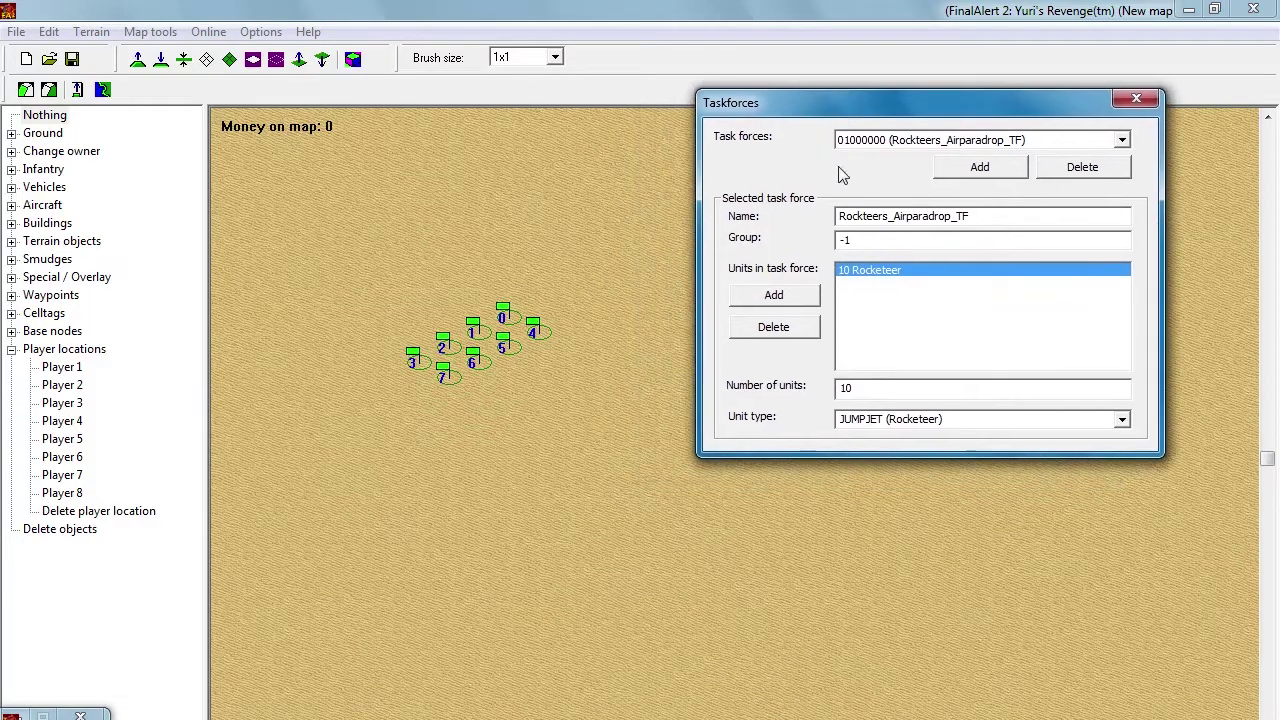
left_click(48, 31)
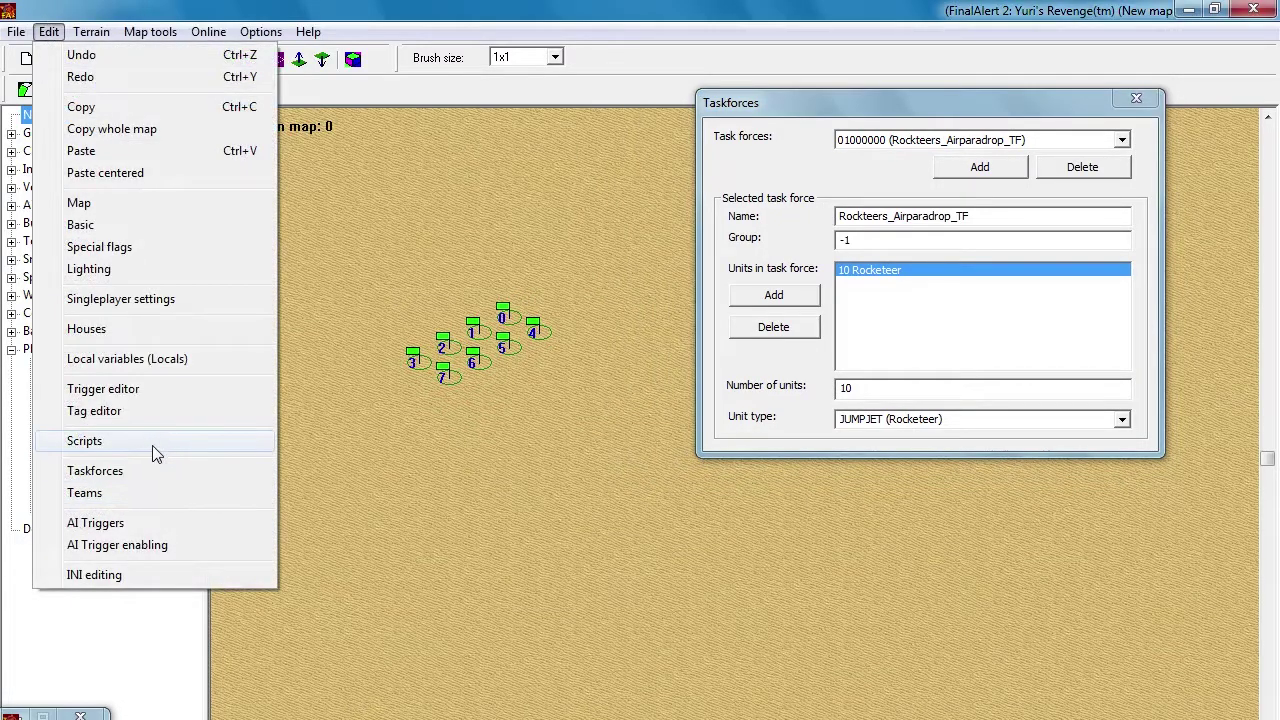
left_click(152, 445)
left_click_drag(220, 58, 424, 111)
left_click(485, 207)
Step: Name the new script Rockteers_Airparadrop_Sc, reusing the name stem copied from the task force
left_click_drag(434, 244, 341, 245)
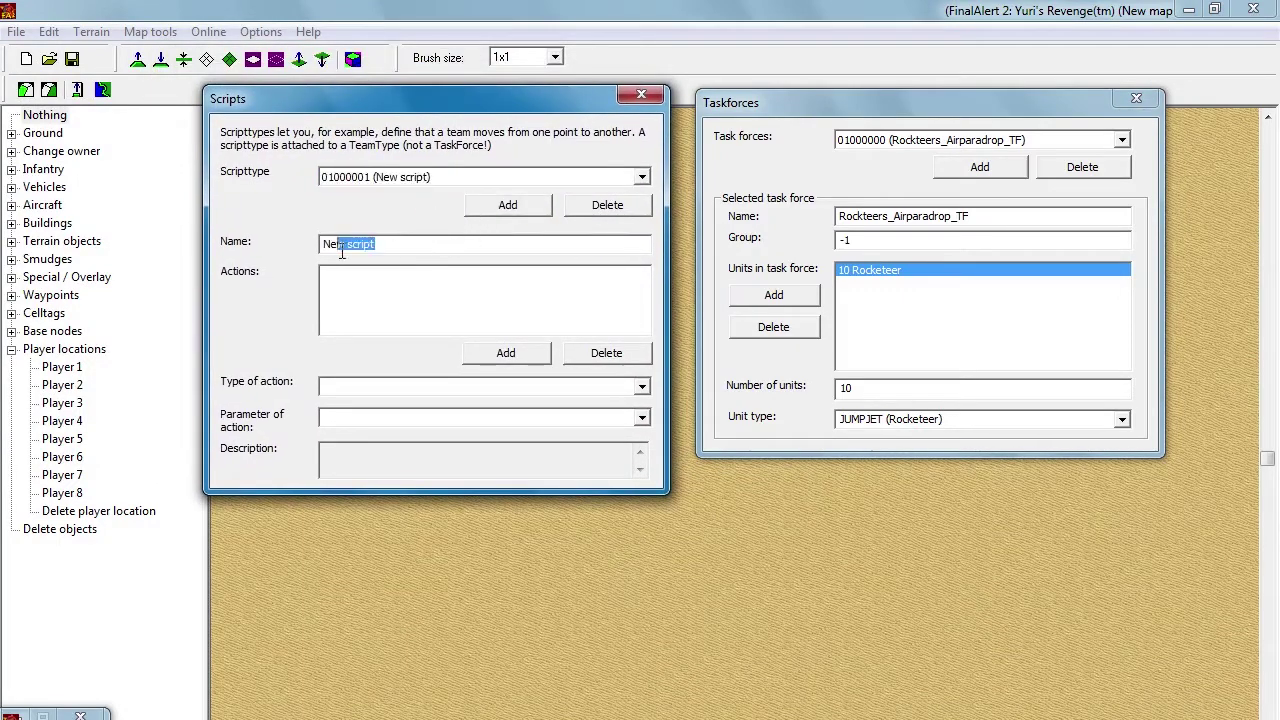
left_click_drag(957, 215, 815, 224)
key("ctrl+c")
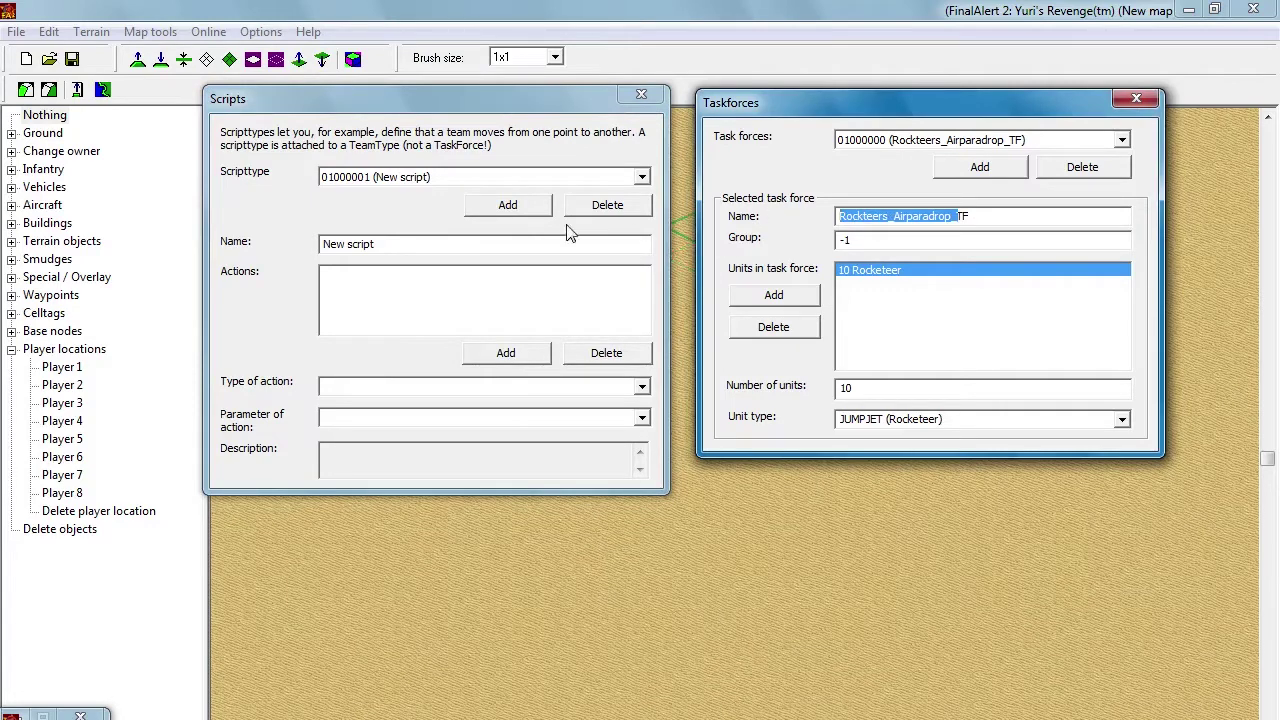
left_click(480, 244)
key("ctrl+v")
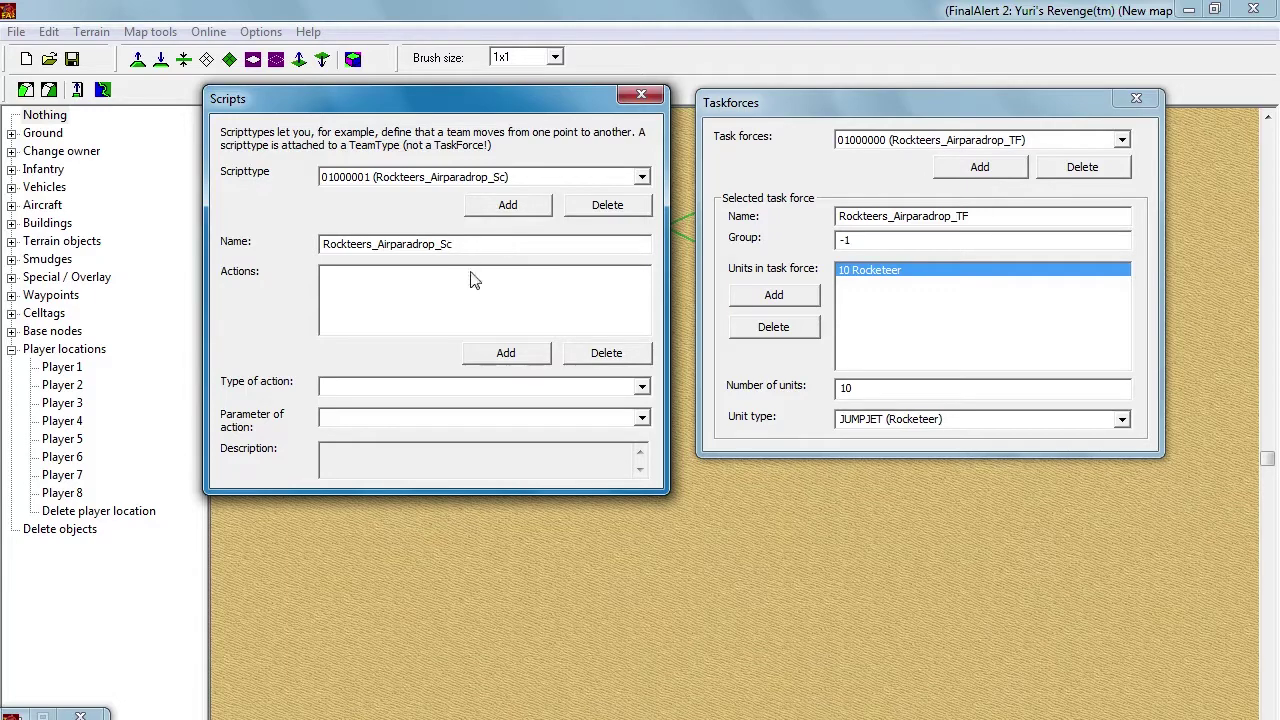
Step: Add a script action of type "Do this..." with the target "1 - Attack nearest enemy"
left_click(502, 358)
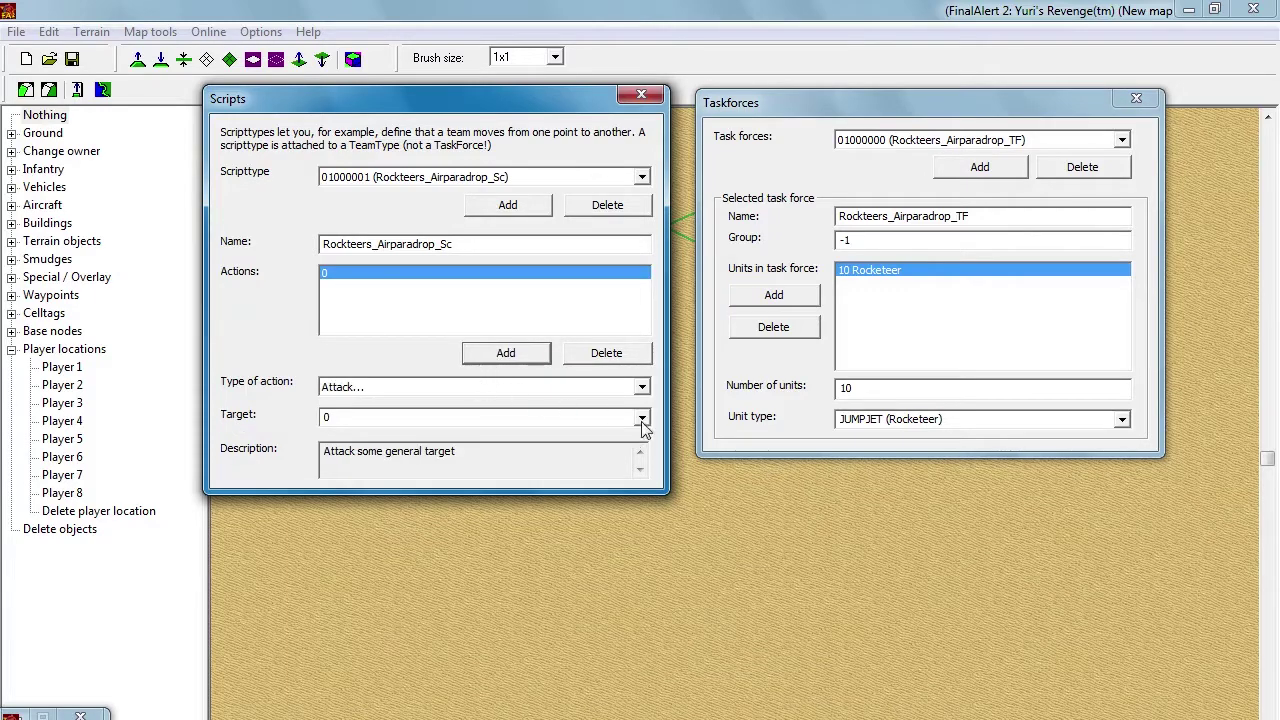
left_click(642, 389)
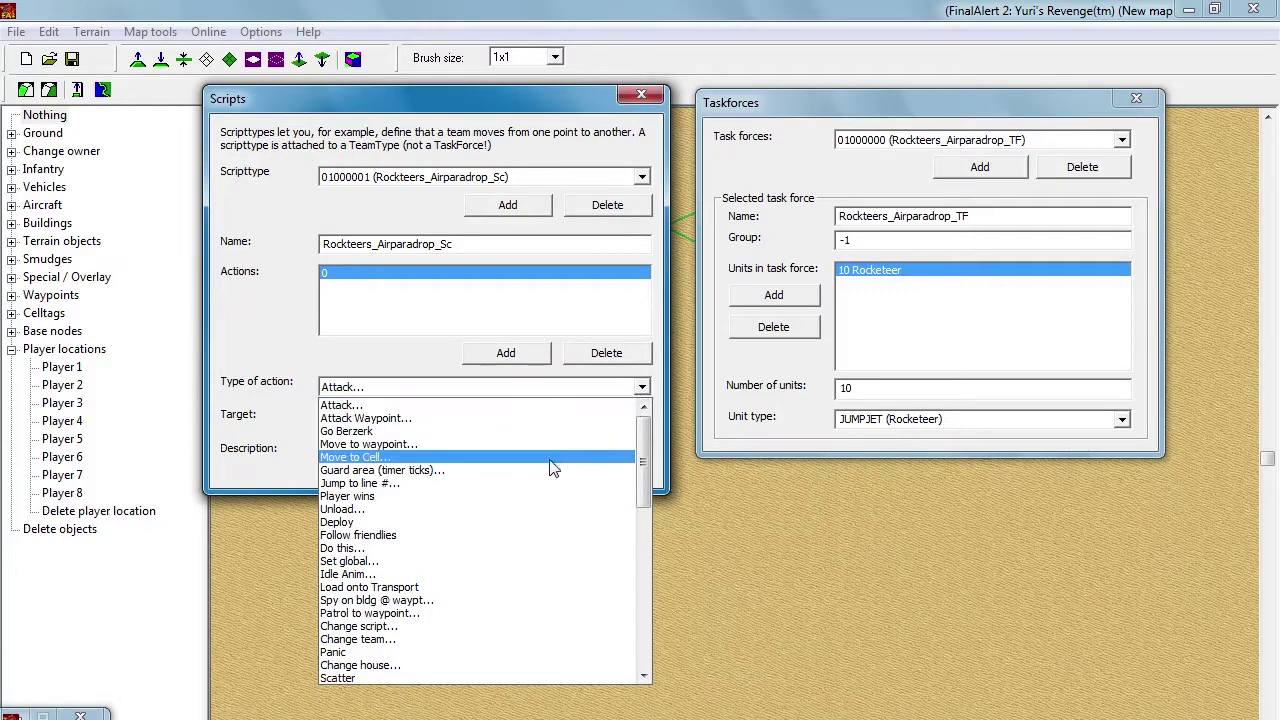
left_click(539, 546)
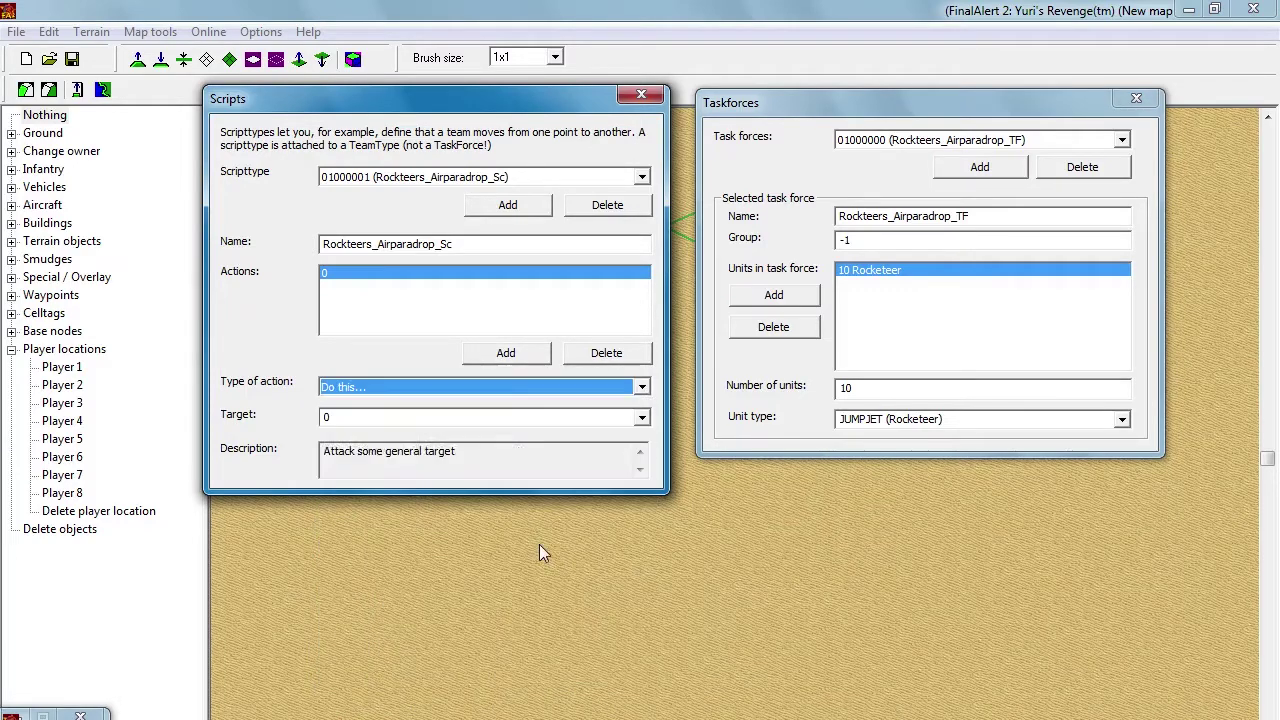
left_click(643, 417)
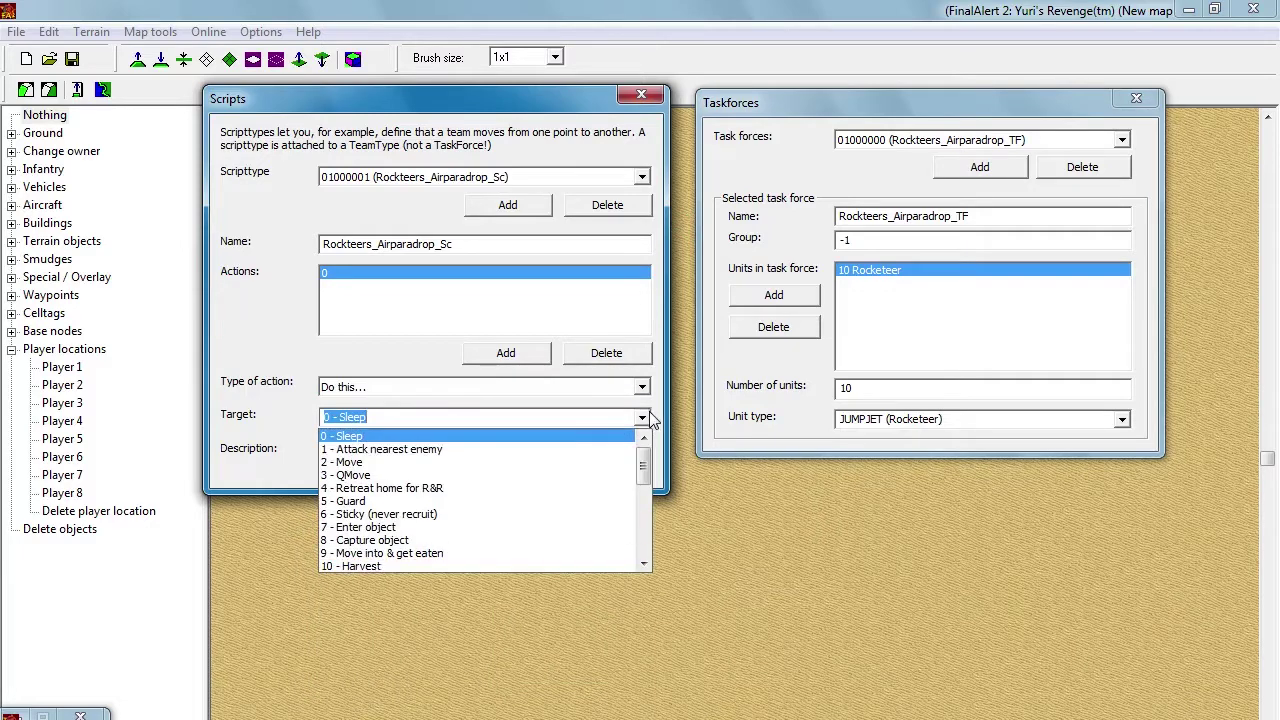
left_click(530, 455)
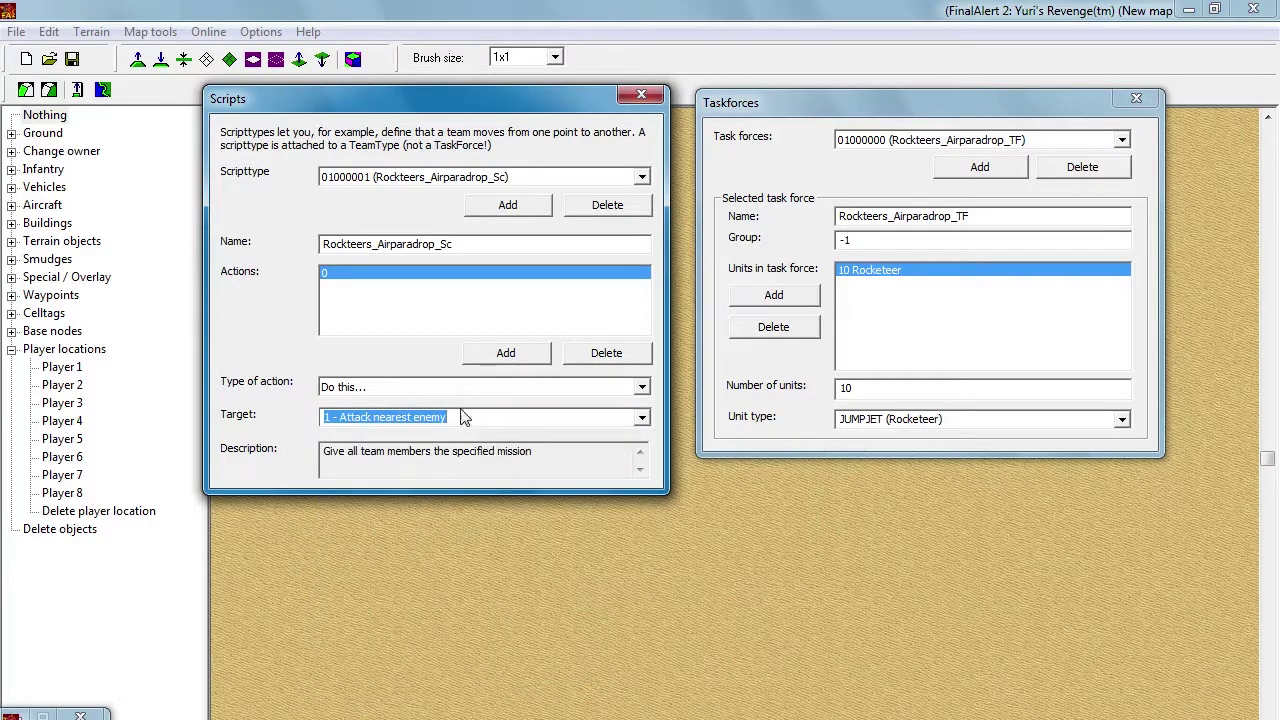
Step: Move the Scripts dialog below Taskforces, then open the Teams dialog and add a new team type
left_click_drag(553, 105, 1008, 473)
left_click(48, 31)
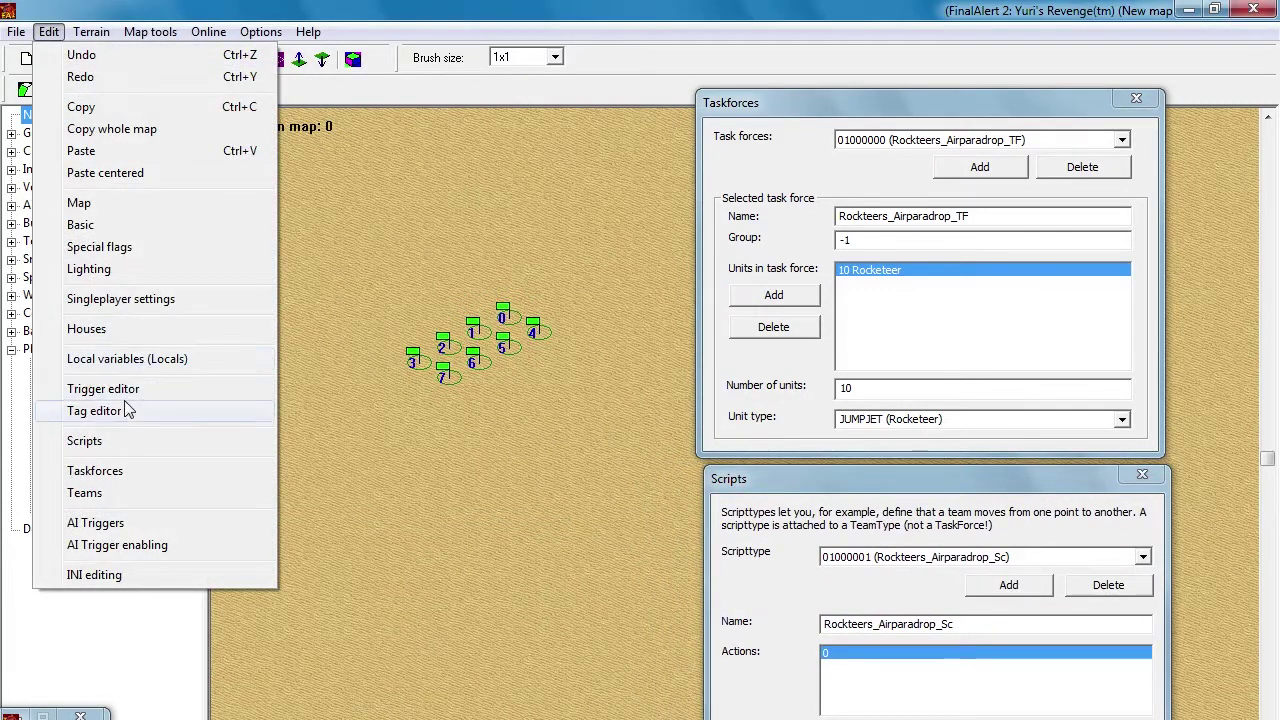
left_click(128, 494)
left_click_drag(229, 63, 428, 103)
left_click(634, 157)
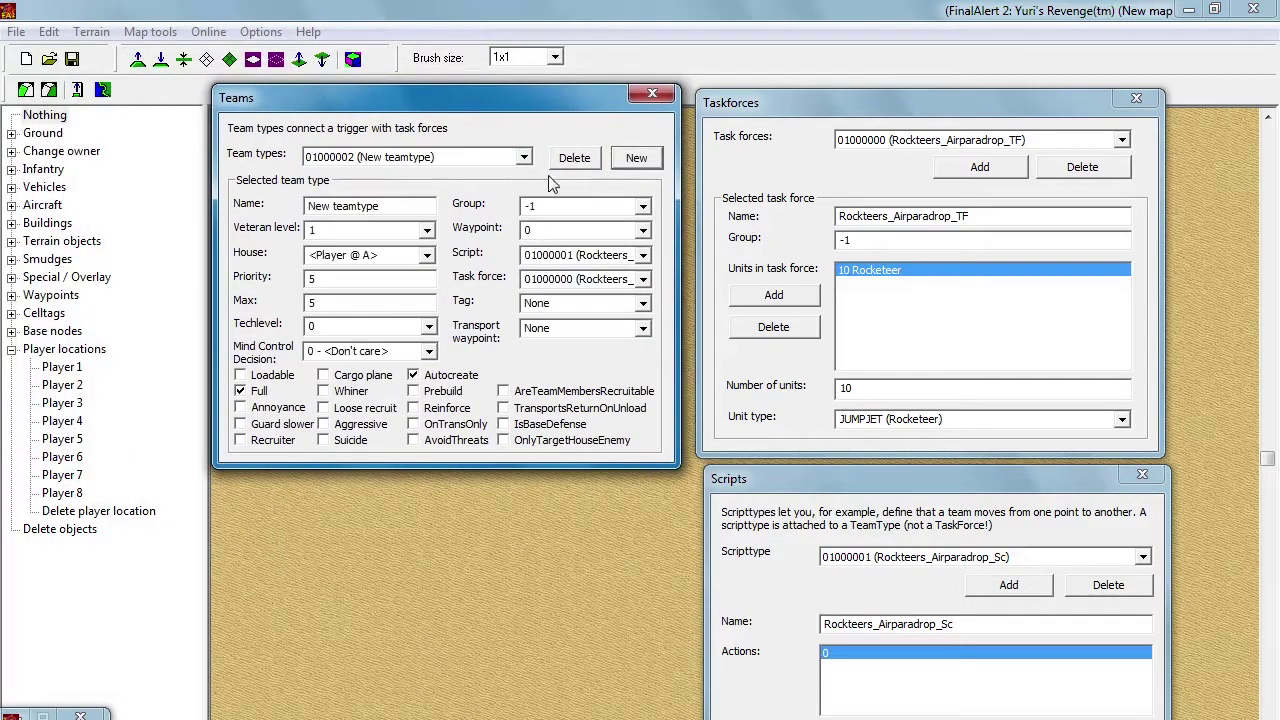
Step: Name the new team type Rockteers_Airparadrop_TM, reusing the copied name stem
left_click_drag(392, 207, 266, 212)
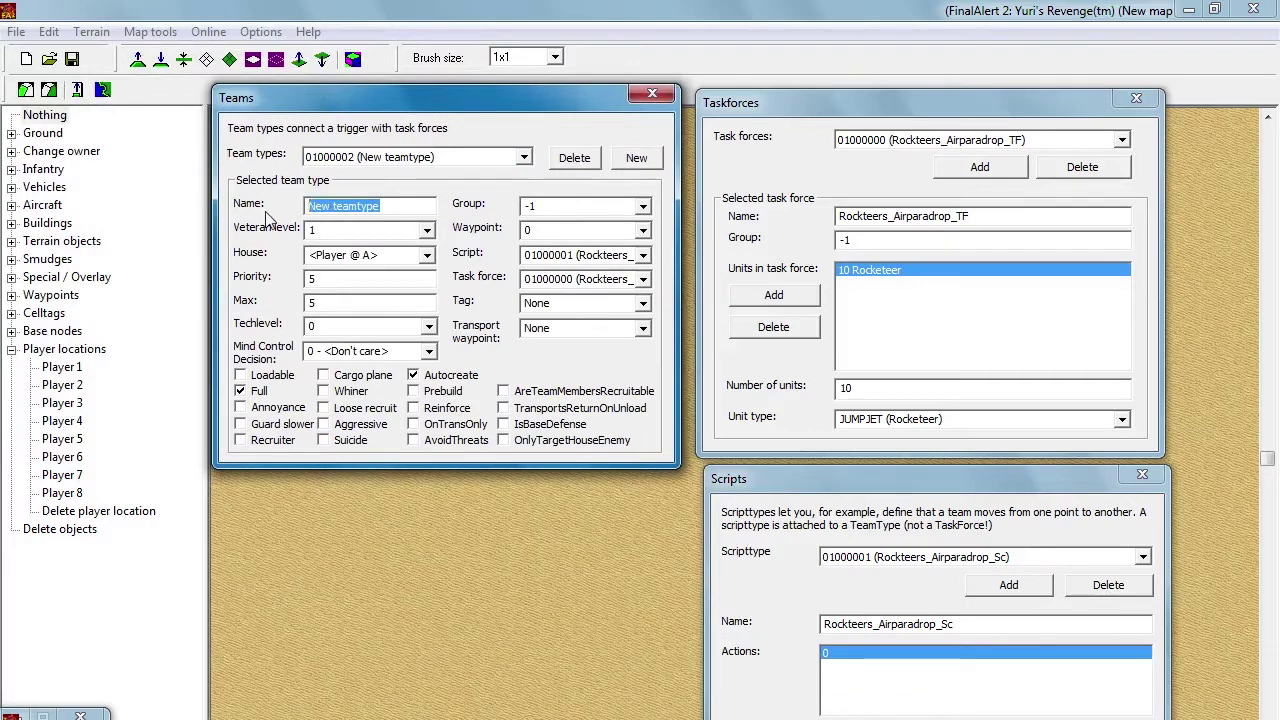
key("ctrl+v")
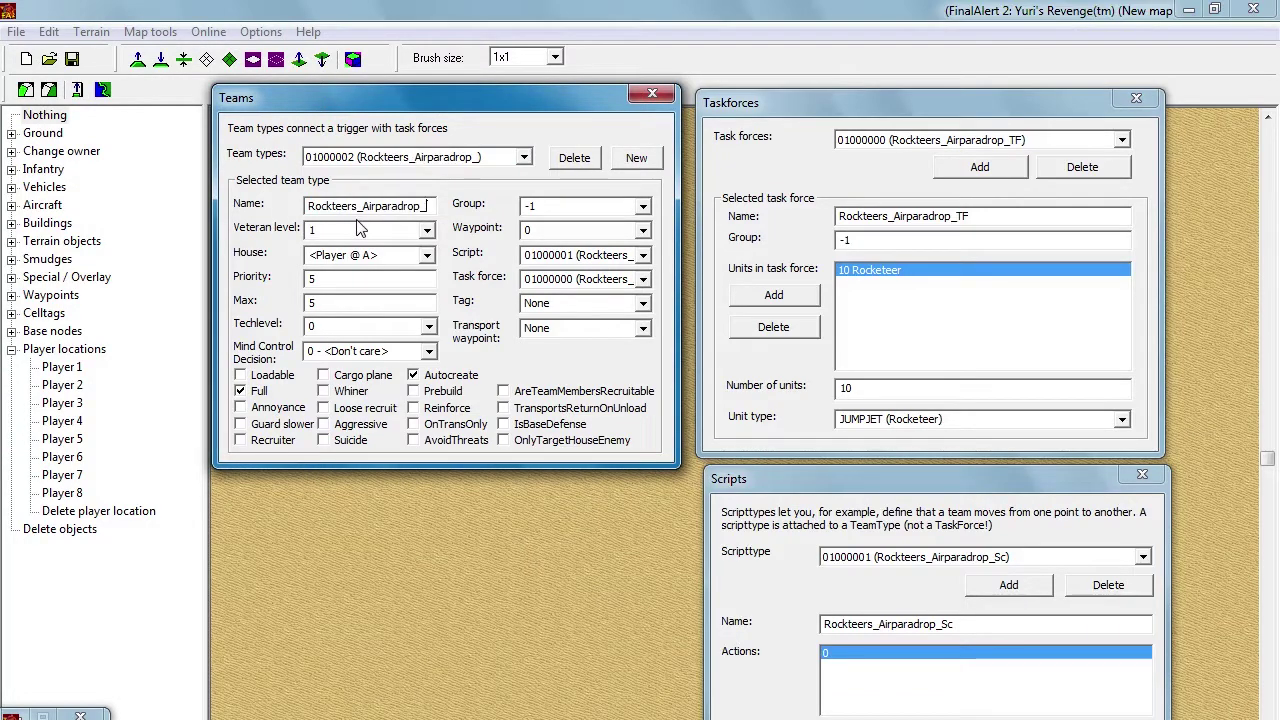
type("M")
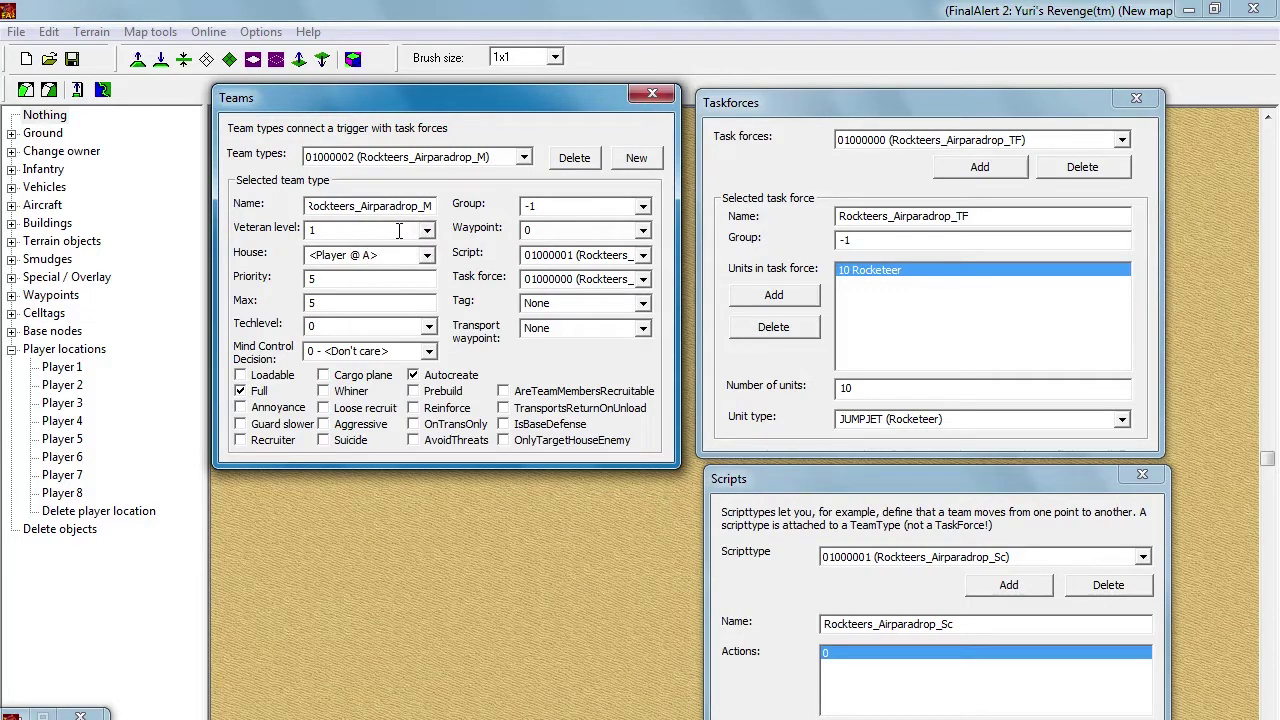
type("T")
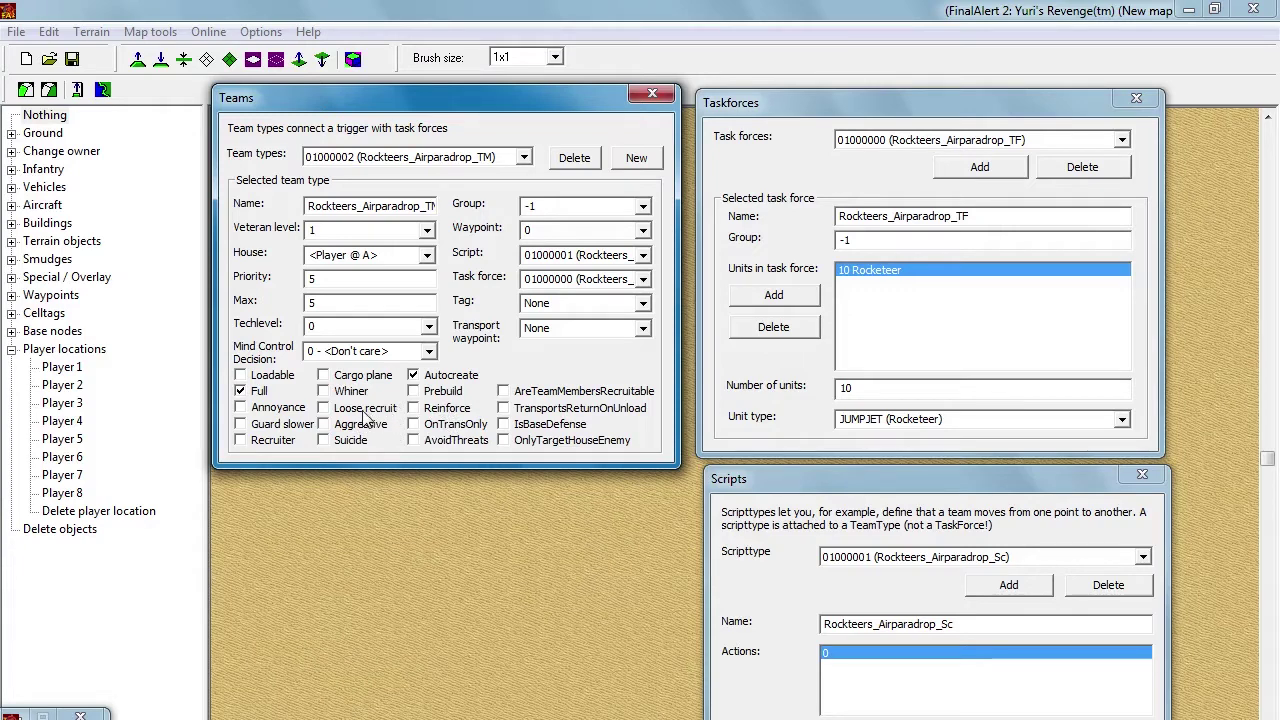
Step: Enable the Cargo plane flag and clear the Full flag for the Rockteers_Airparadrop_TM team type
left_click(438, 380)
left_click(257, 394)
left_click(436, 376)
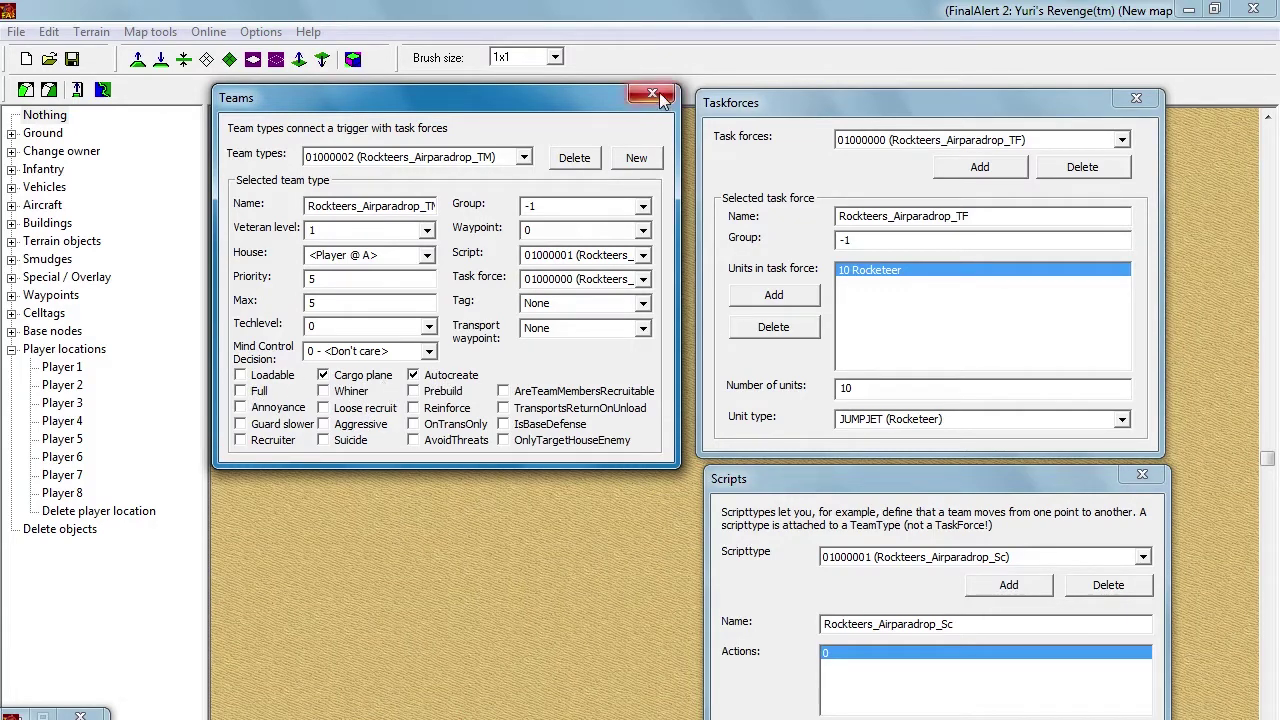
Step: Move the Teams dialog clear of the map and delete waypoints 2 through 7
left_click_drag(549, 106, 559, 489)
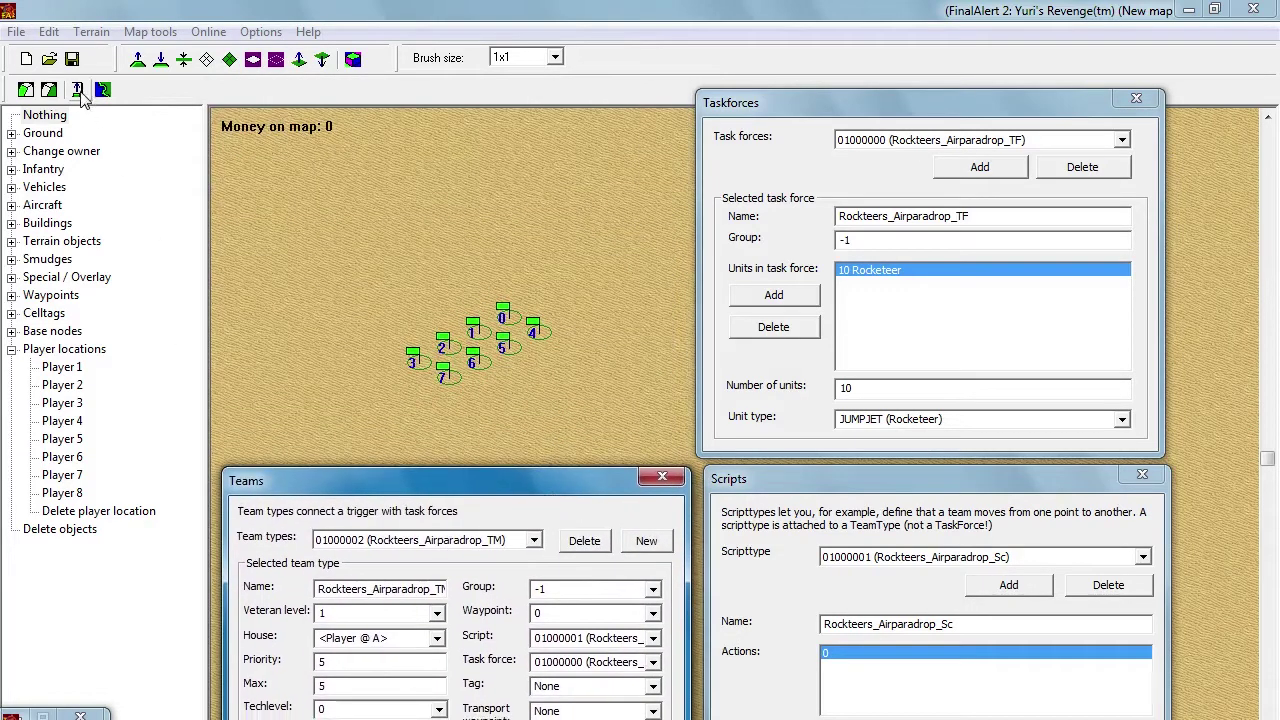
left_click(11, 295)
left_click(84, 349)
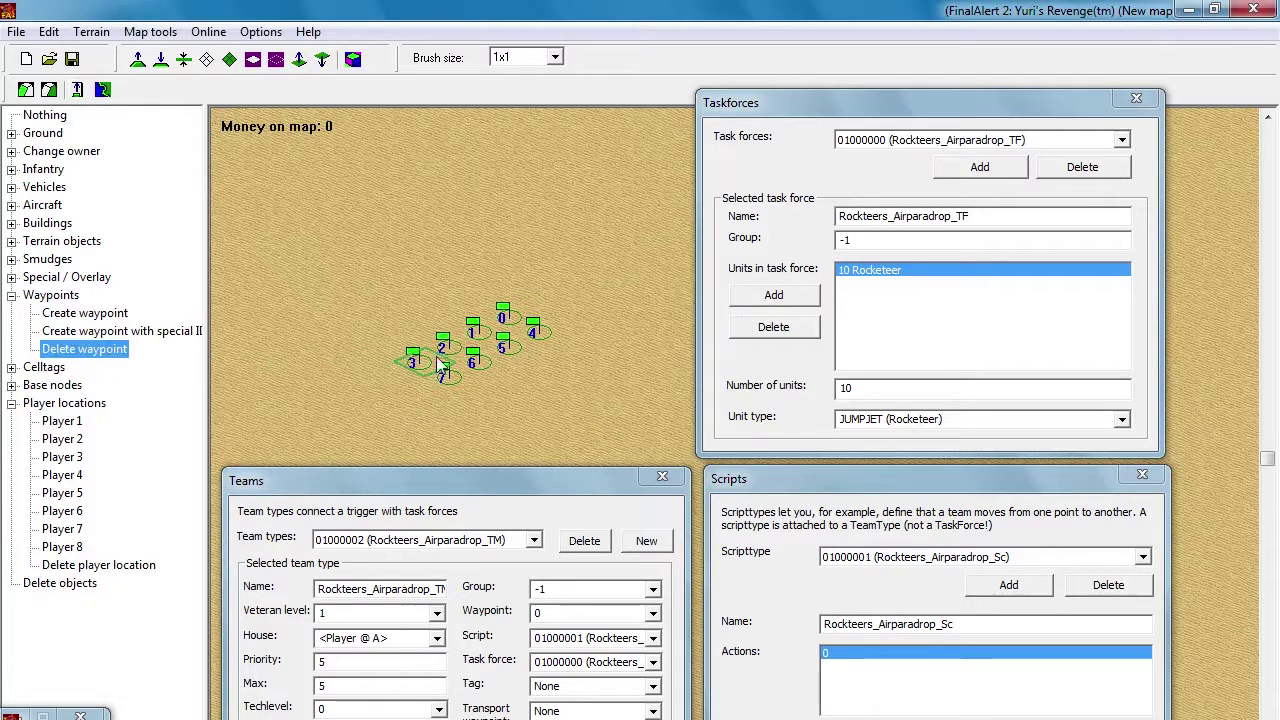
mouse_move(529, 330)
left_mouse_down()
mouse_move(428, 386)
mouse_move(425, 351)
left_mouse_up()
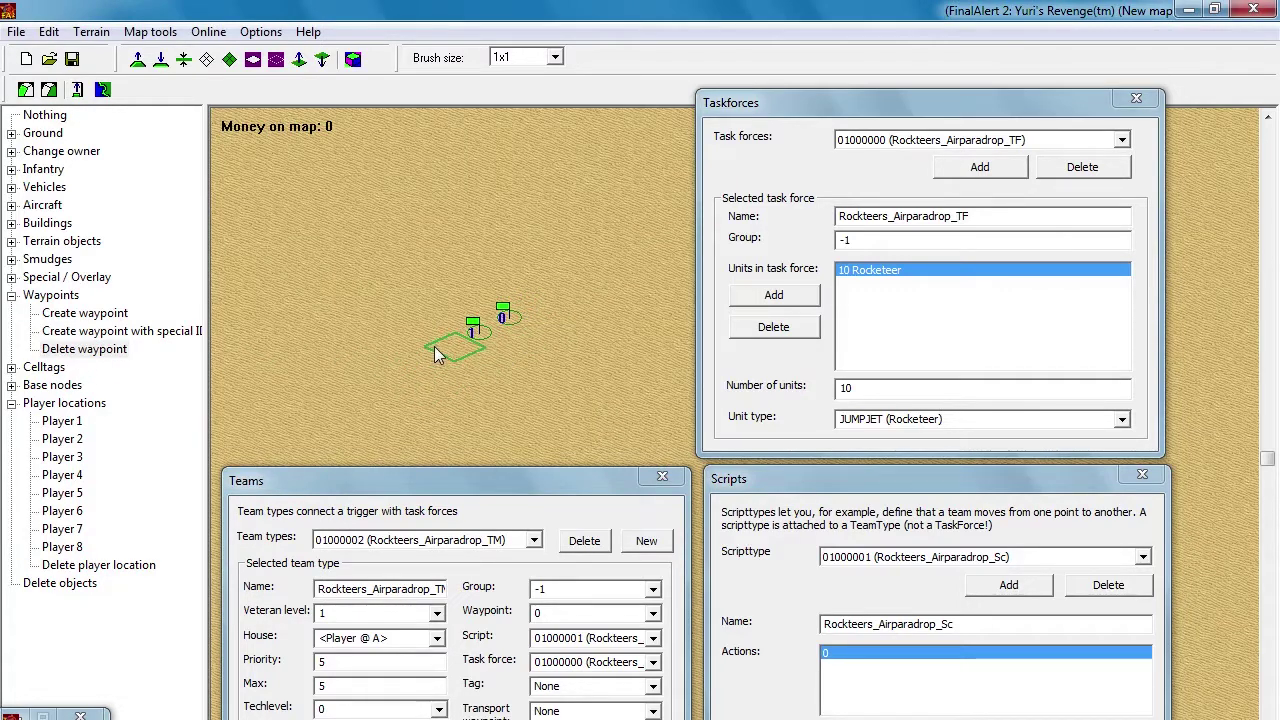
right_click(390, 370)
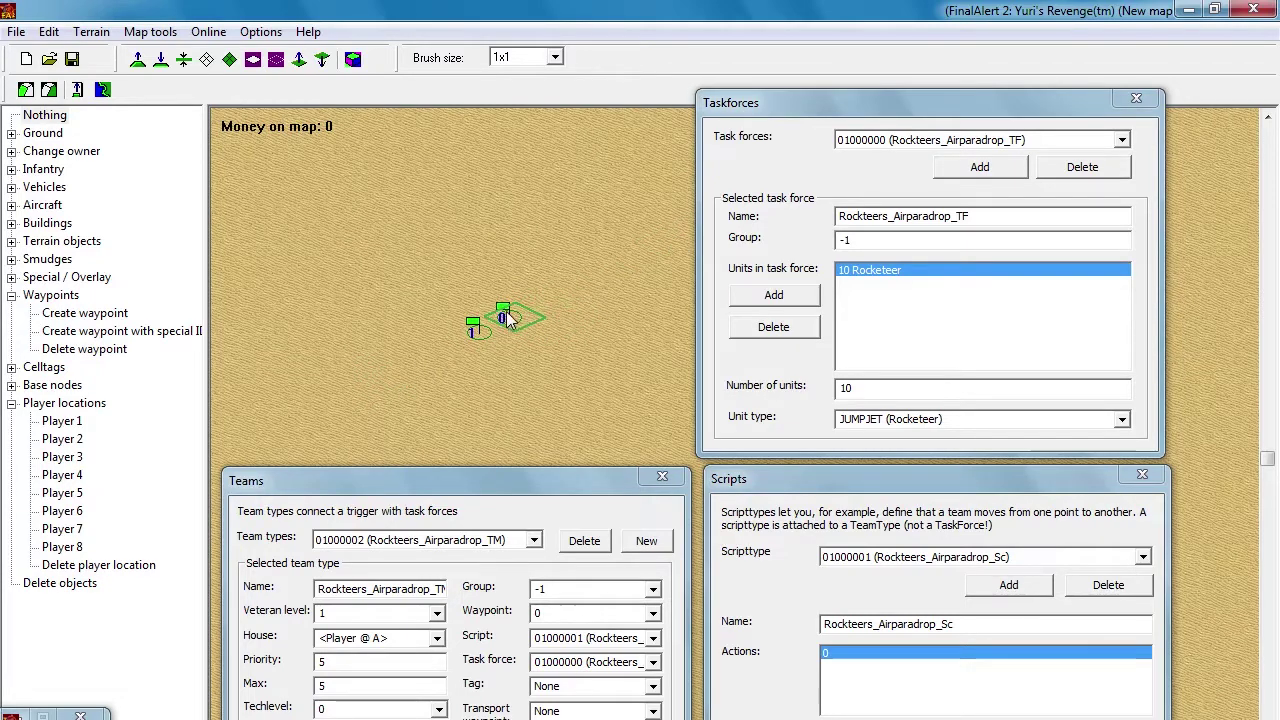
Step: Spread out the remaining waypoints 0 and 1 on the map, placing waypoint 1 further west
left_click_drag(1208, 312, 1212, 302)
left_click_drag(477, 328, 321, 319)
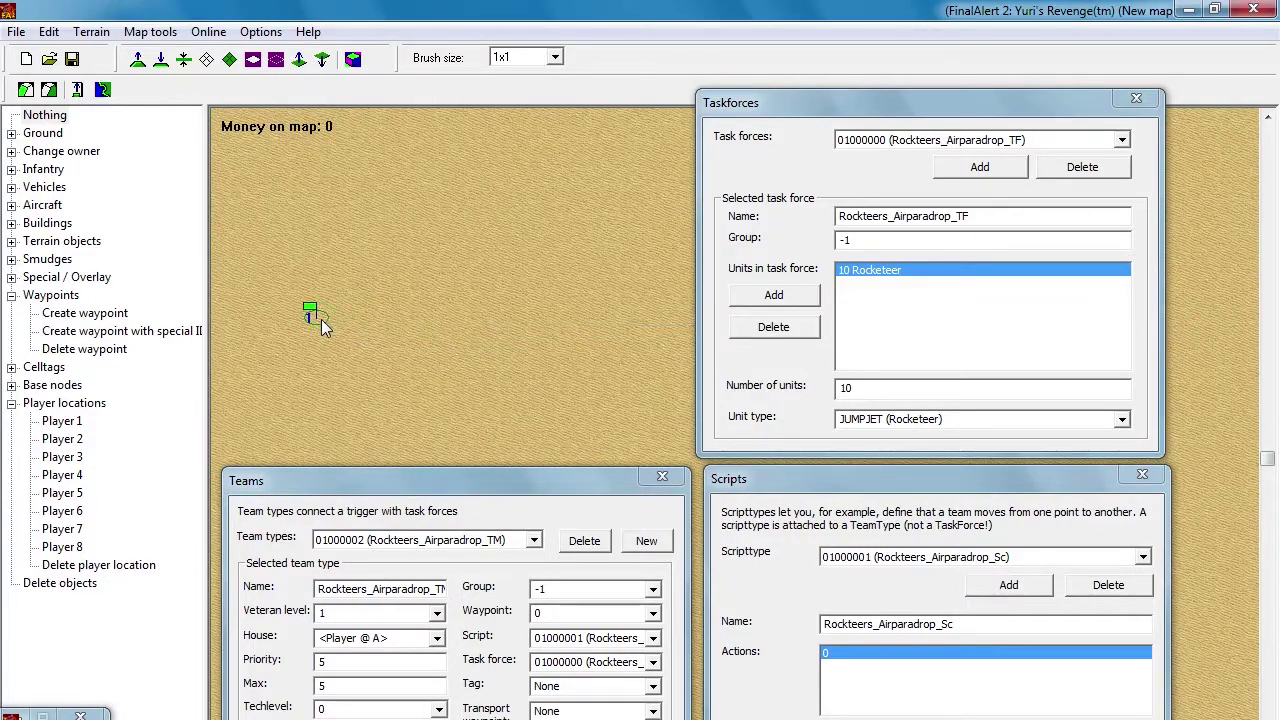
middle_click(378, 312)
right_click(494, 314)
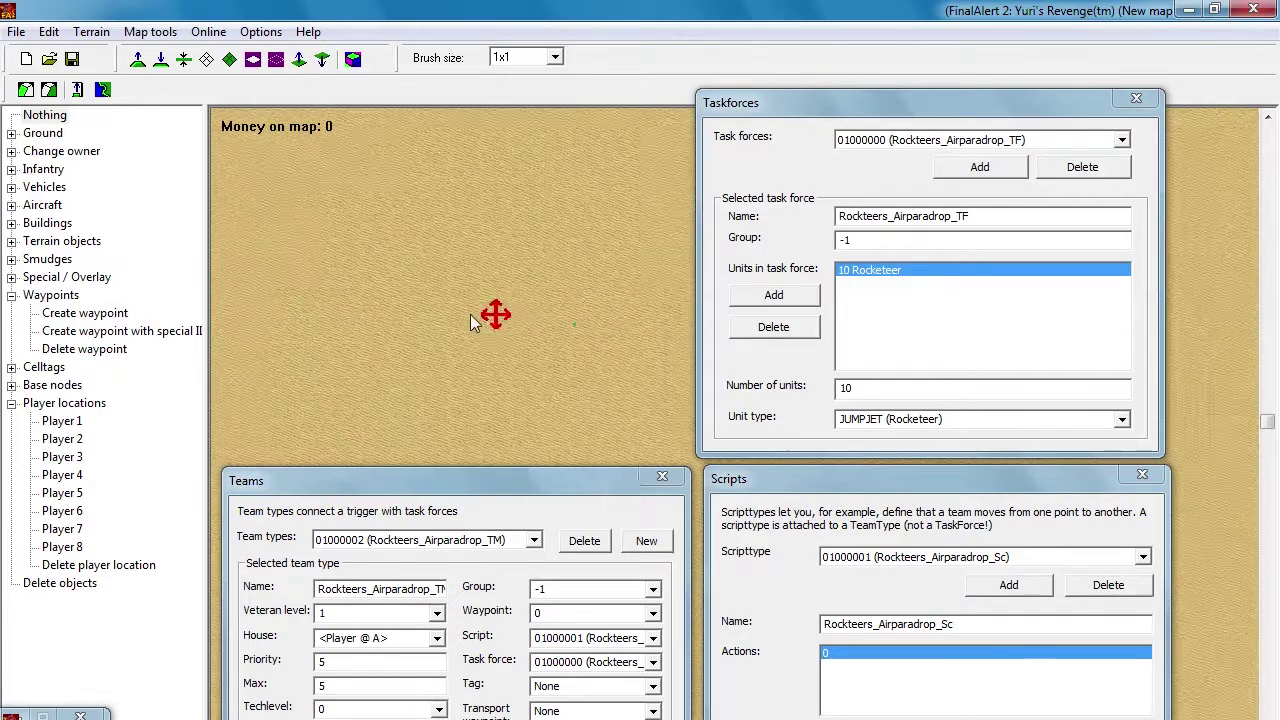
Step: Create a new trigger named Rockteers_Airparadrop_TR, moving the Trigger editor into the free space beside the Taskforces dialog
left_click(48, 31)
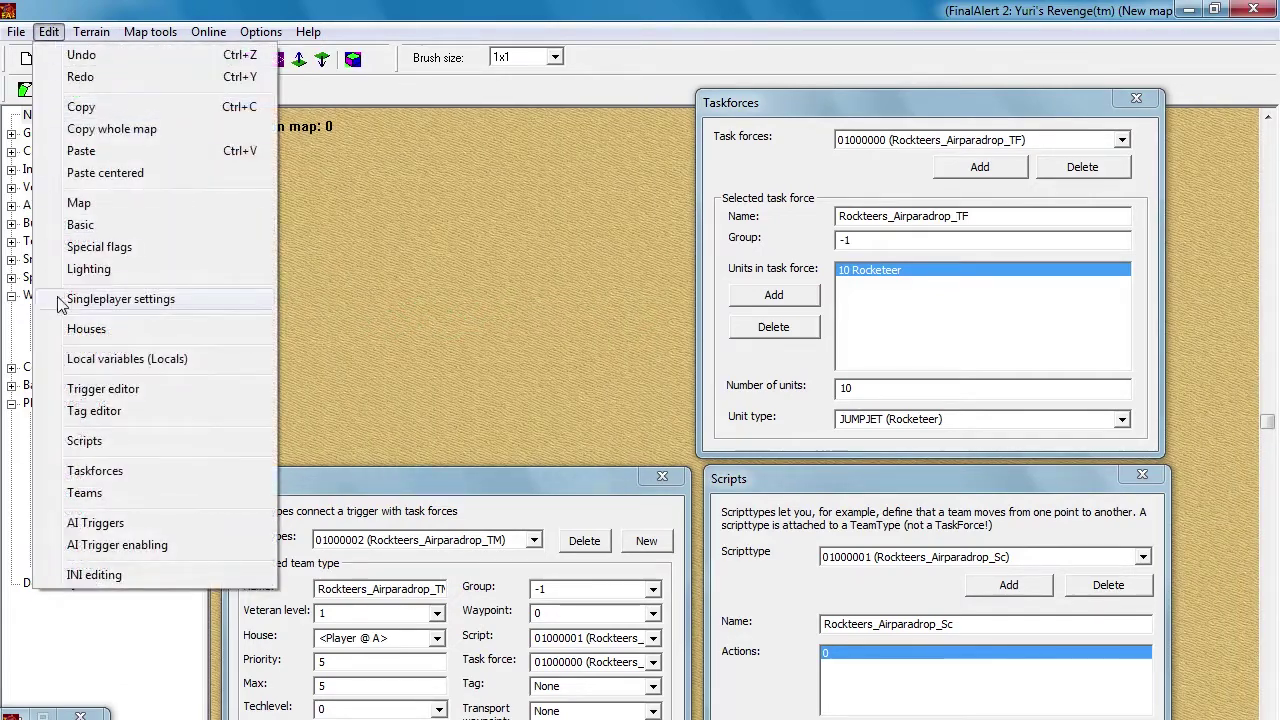
left_click(112, 390)
left_click_drag(117, 58, 344, 107)
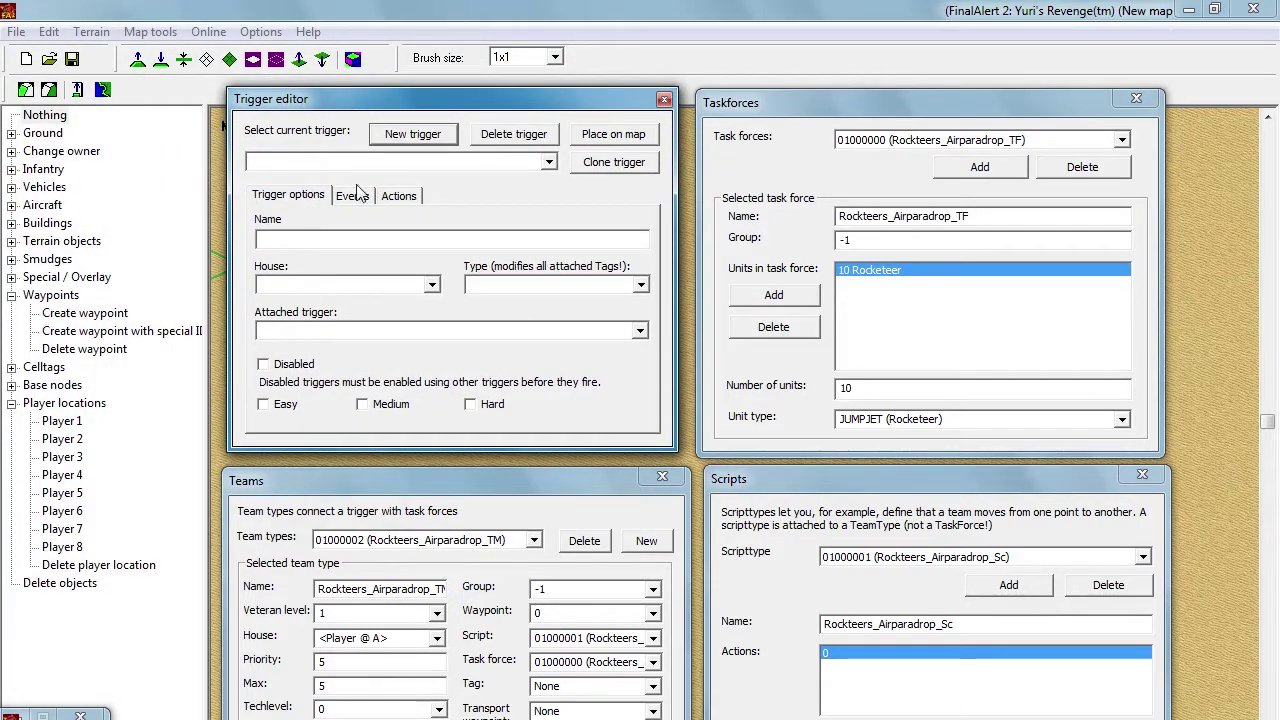
left_click(432, 134)
left_click_drag(343, 240, 248, 255)
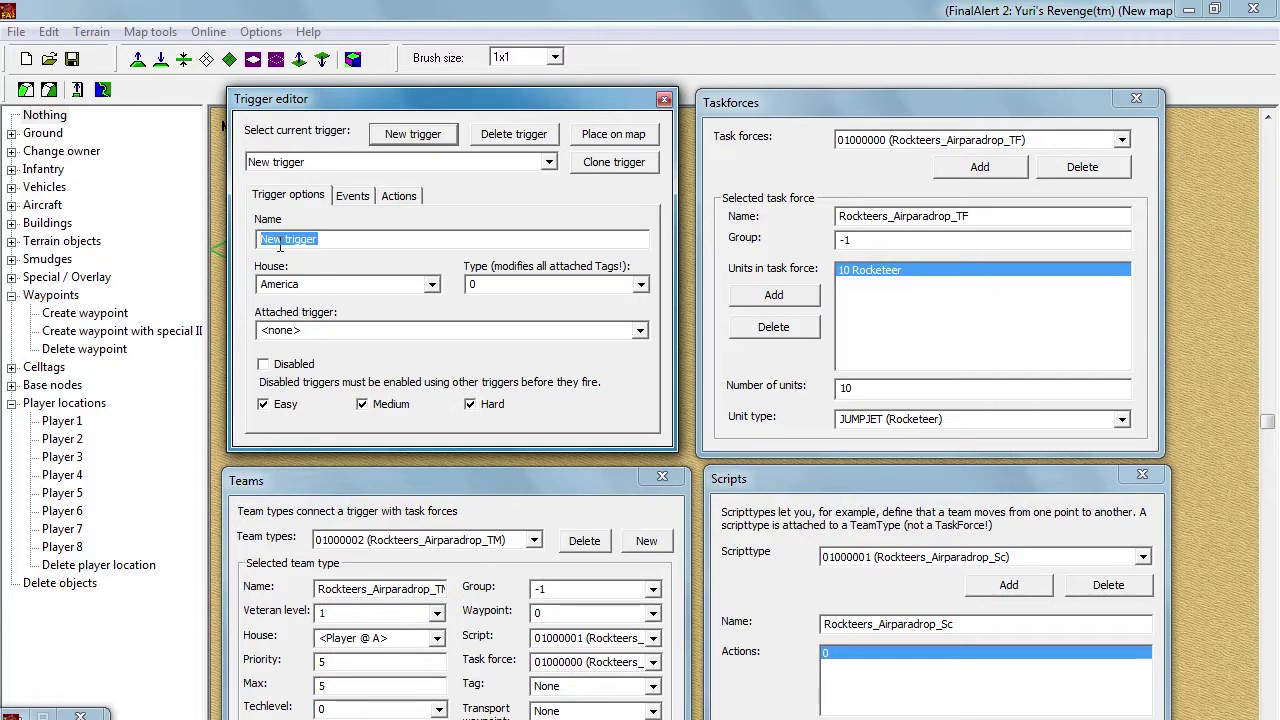
type("Rockteers_Airparadrop_")
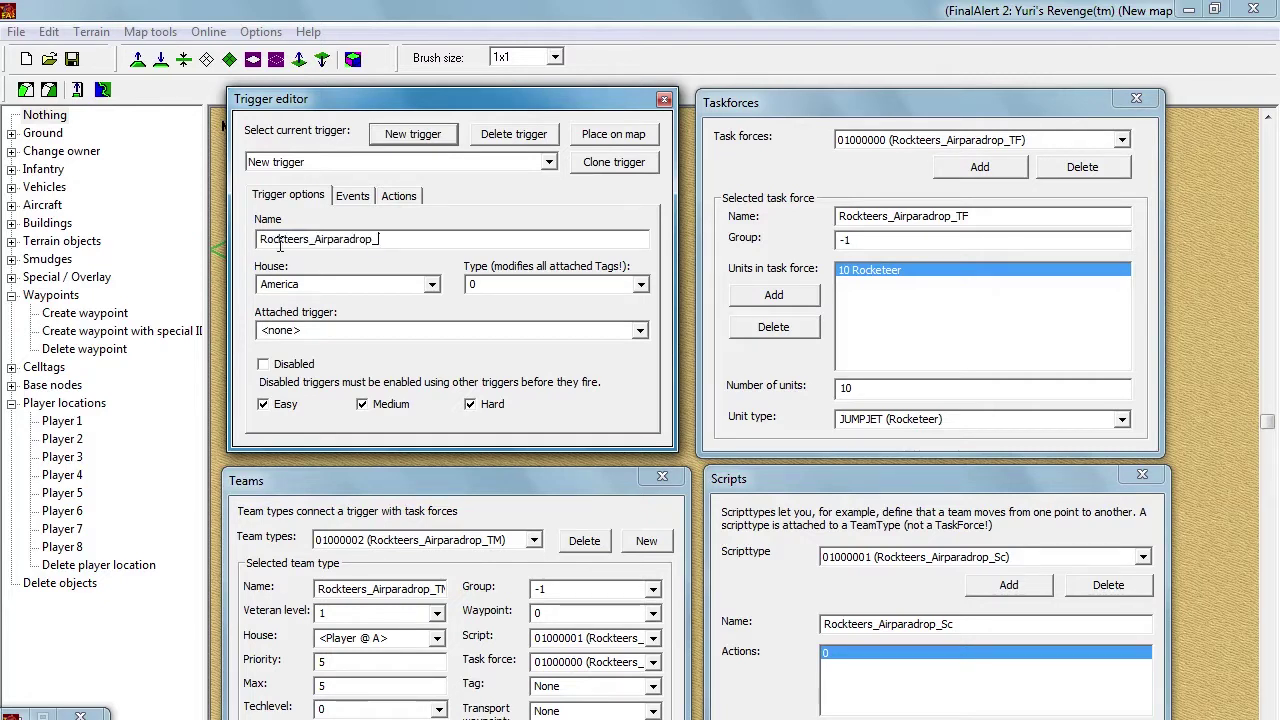
type("T")
Step: Add an event of type 13 Elapsed Time to the Rockteers_Airparadrop_TR trigger and set its number to 50
left_click(352, 196)
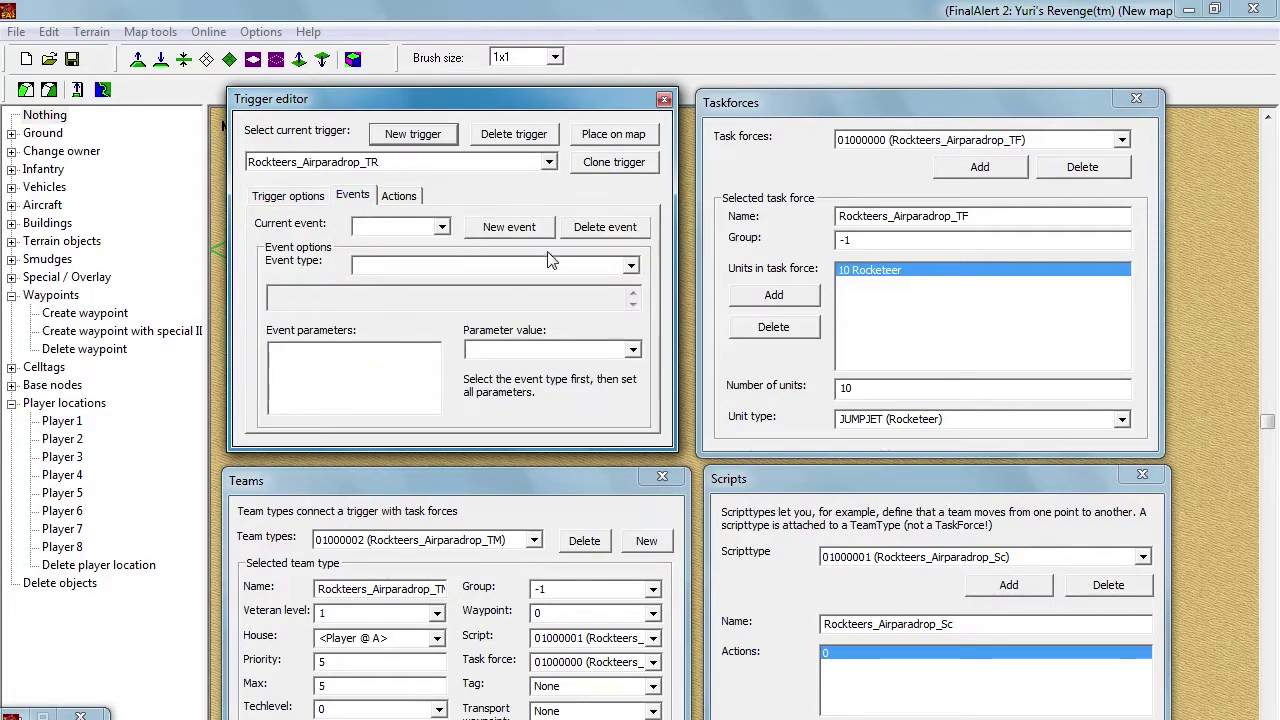
left_click(510, 228)
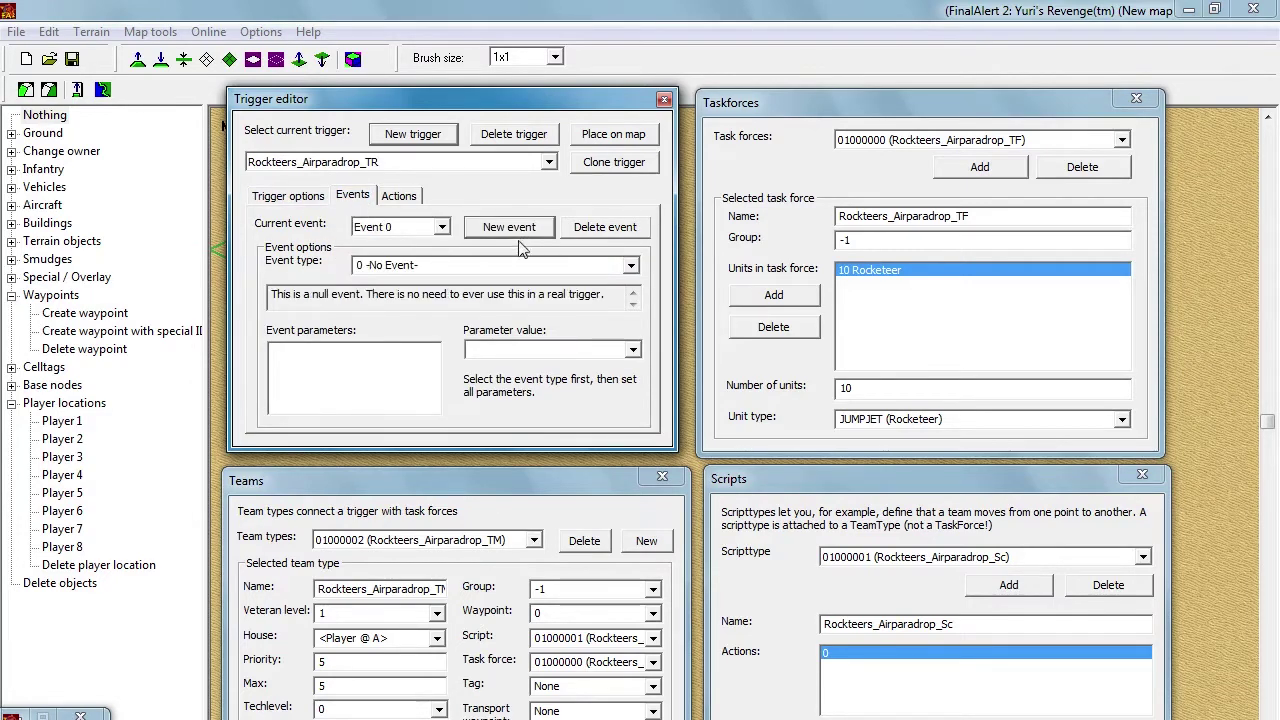
left_click(631, 268)
left_click(631, 268)
type("13")
key("Down")
left_click(483, 349)
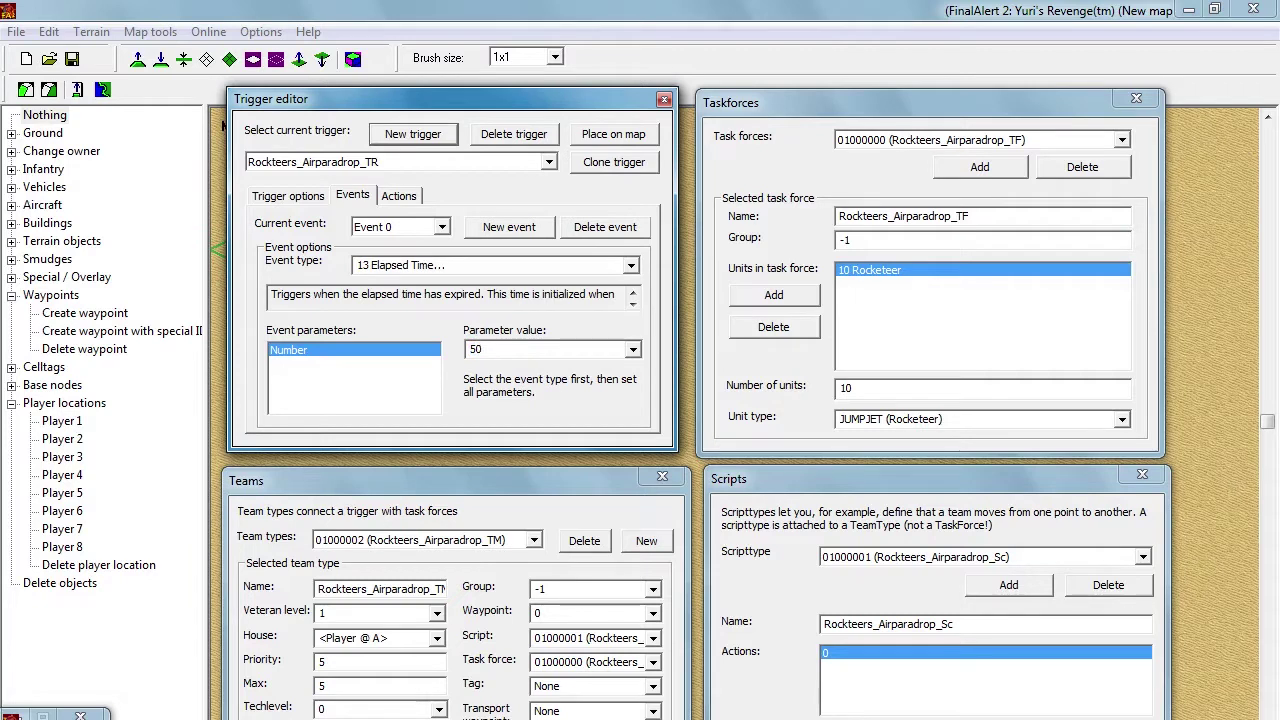
Step: Add an action of type 80 Reinforcement (team) [at waypoint] to the Rockteers_Airparadrop_TR trigger, using the Rockteers_Airparadrop_TM team type
left_click(402, 196)
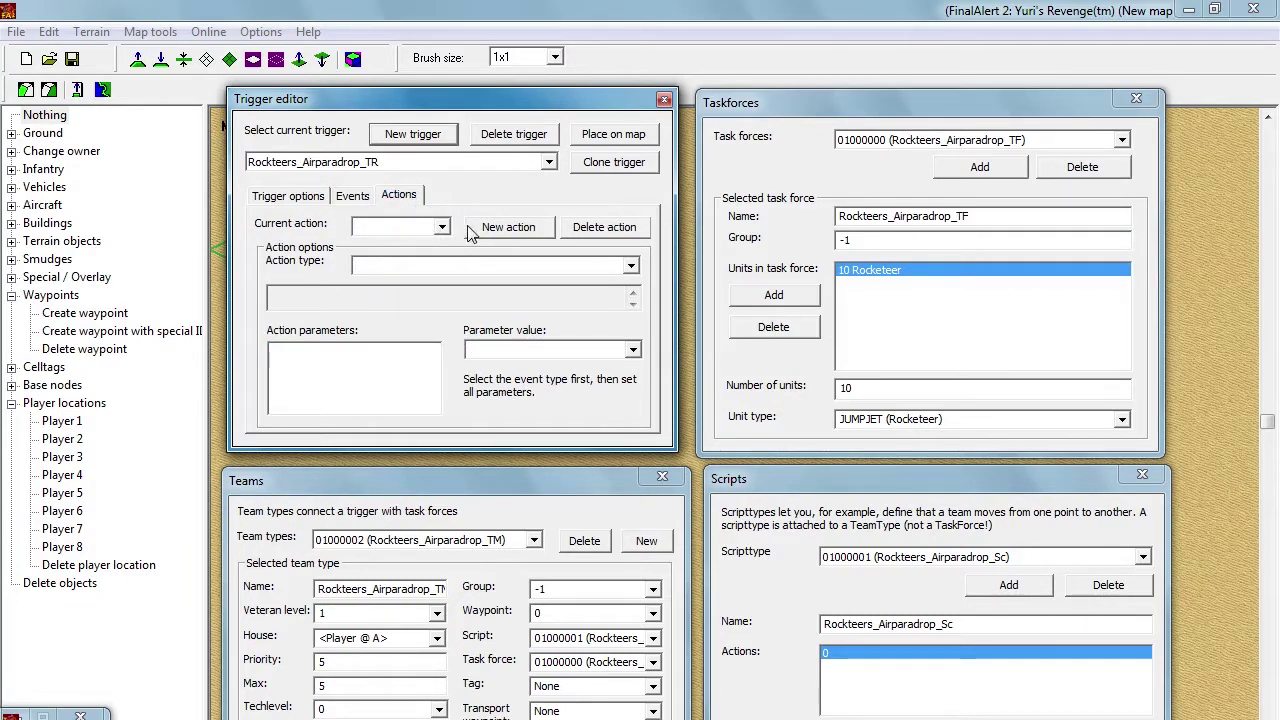
left_click(509, 230)
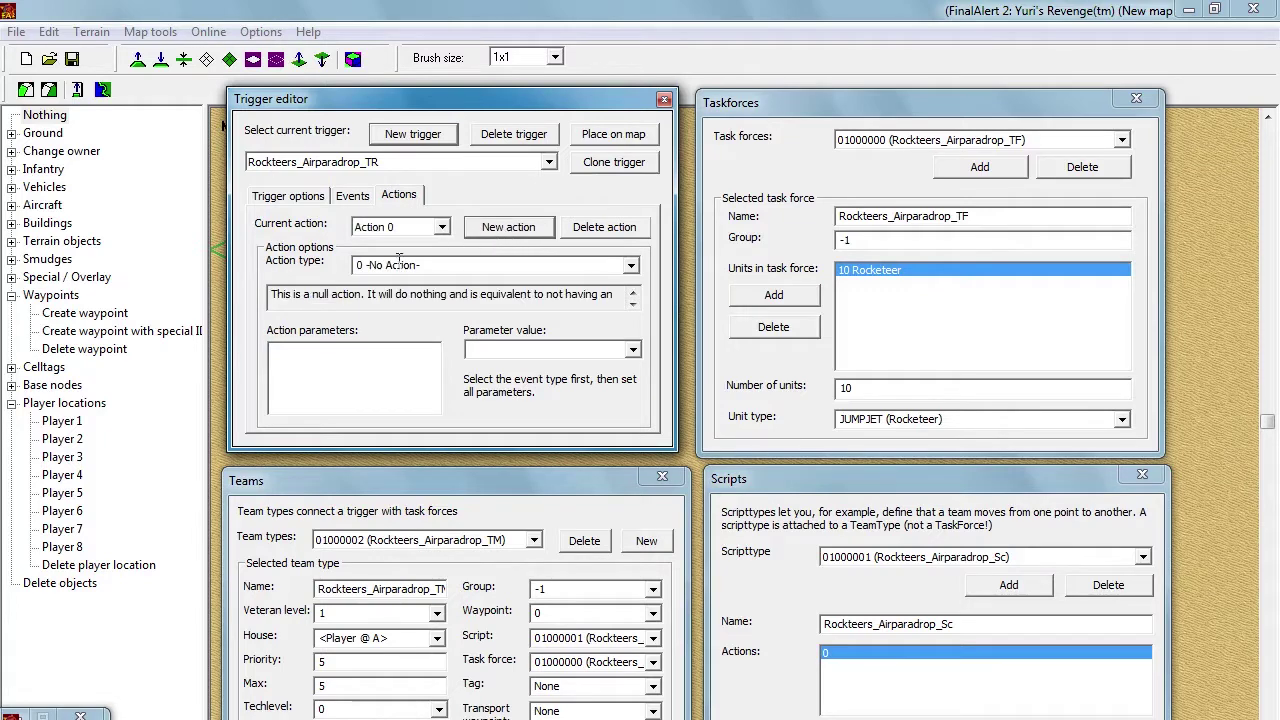
left_click(632, 266)
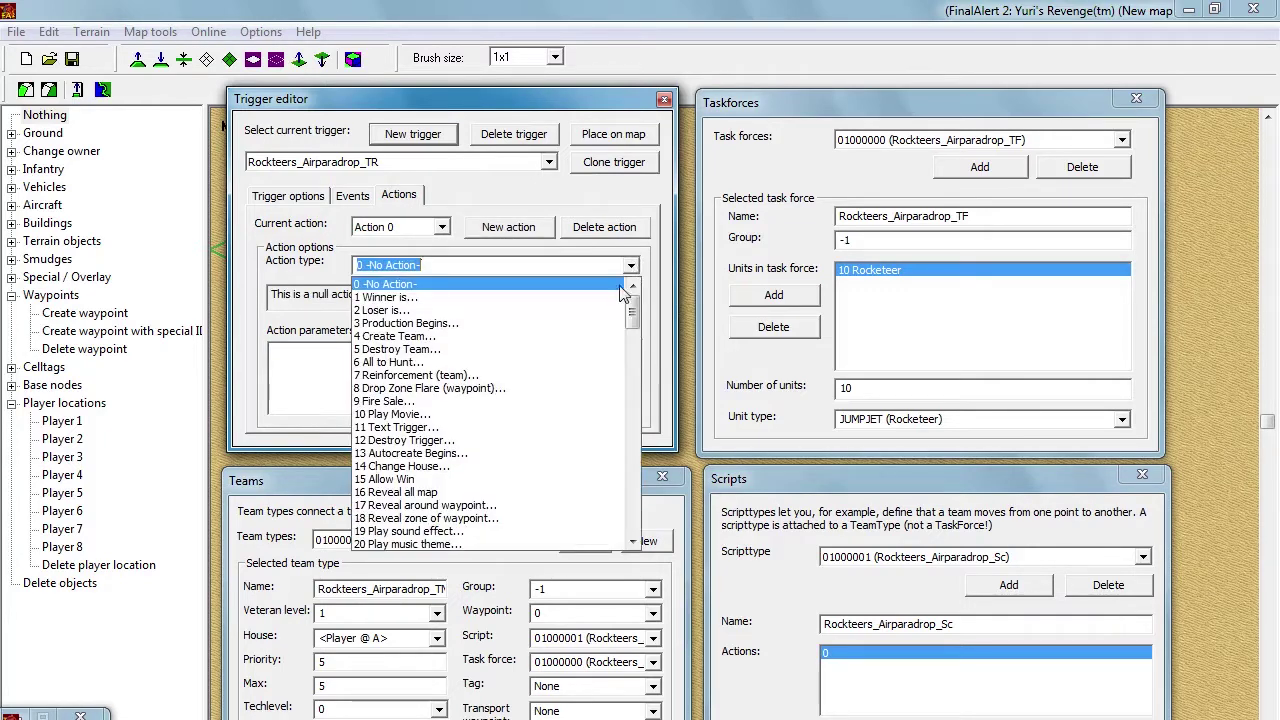
scroll(566, 473, "down", 20)
left_click(559, 490)
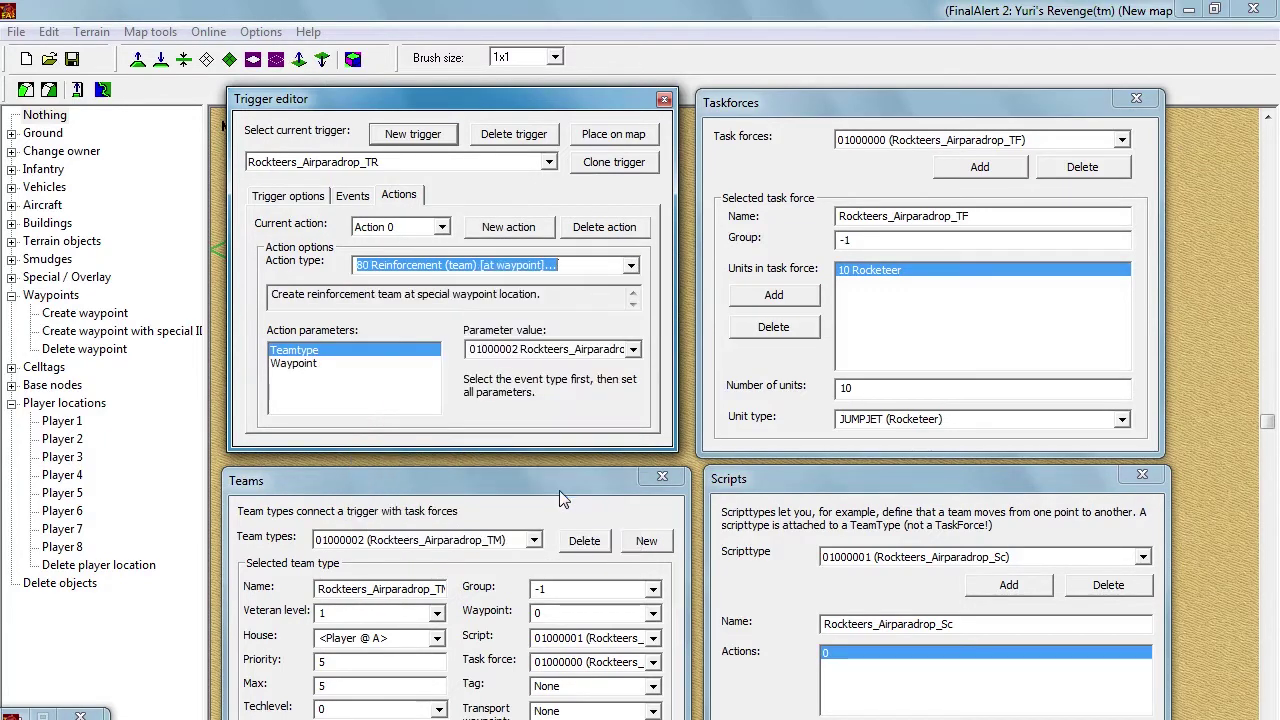
Step: Create a waypoint with the special ID 20 west of waypoint 0 and assign it as the reinforcement action's waypoint
left_click(323, 364)
left_click(506, 349)
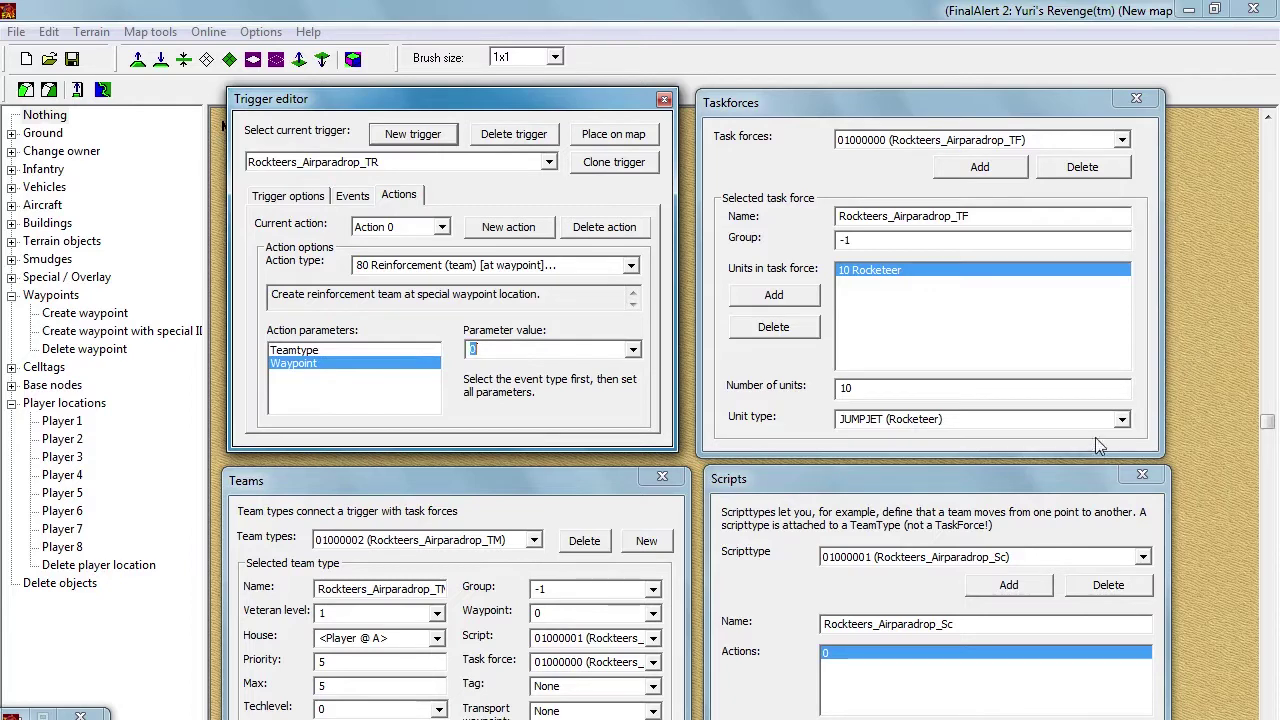
left_click(1143, 98)
left_click(1142, 474)
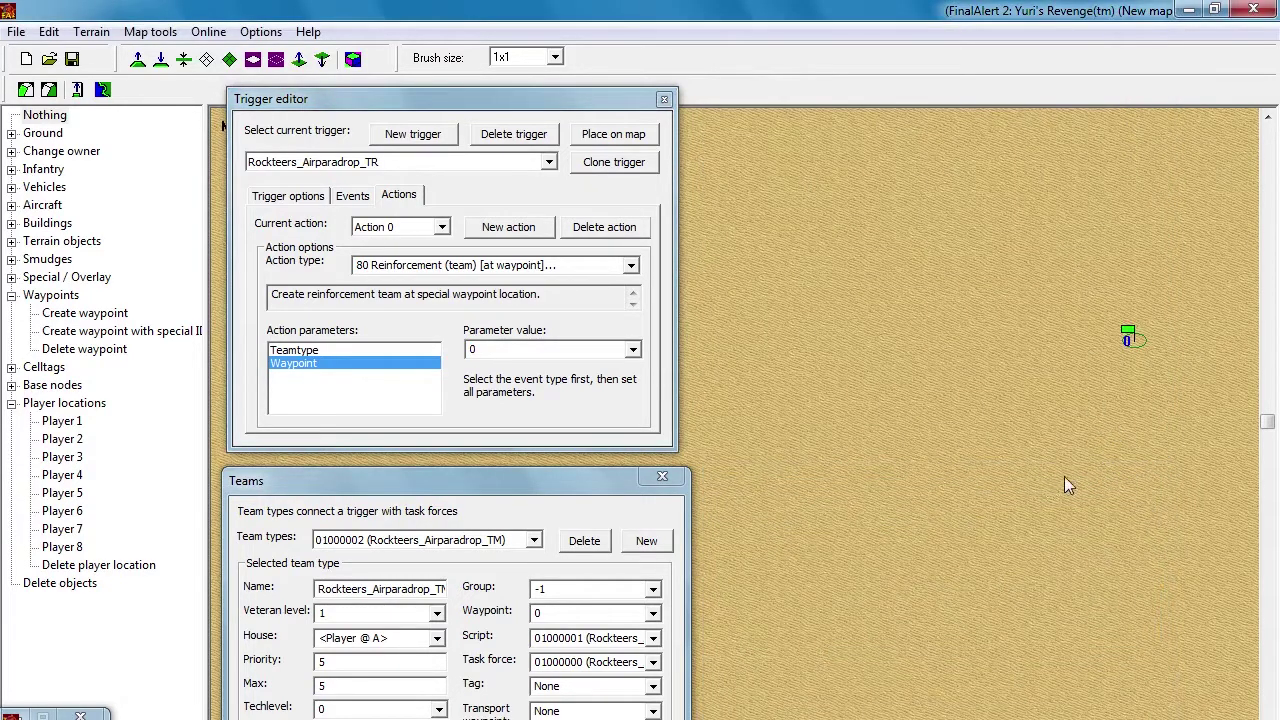
left_click(79, 332)
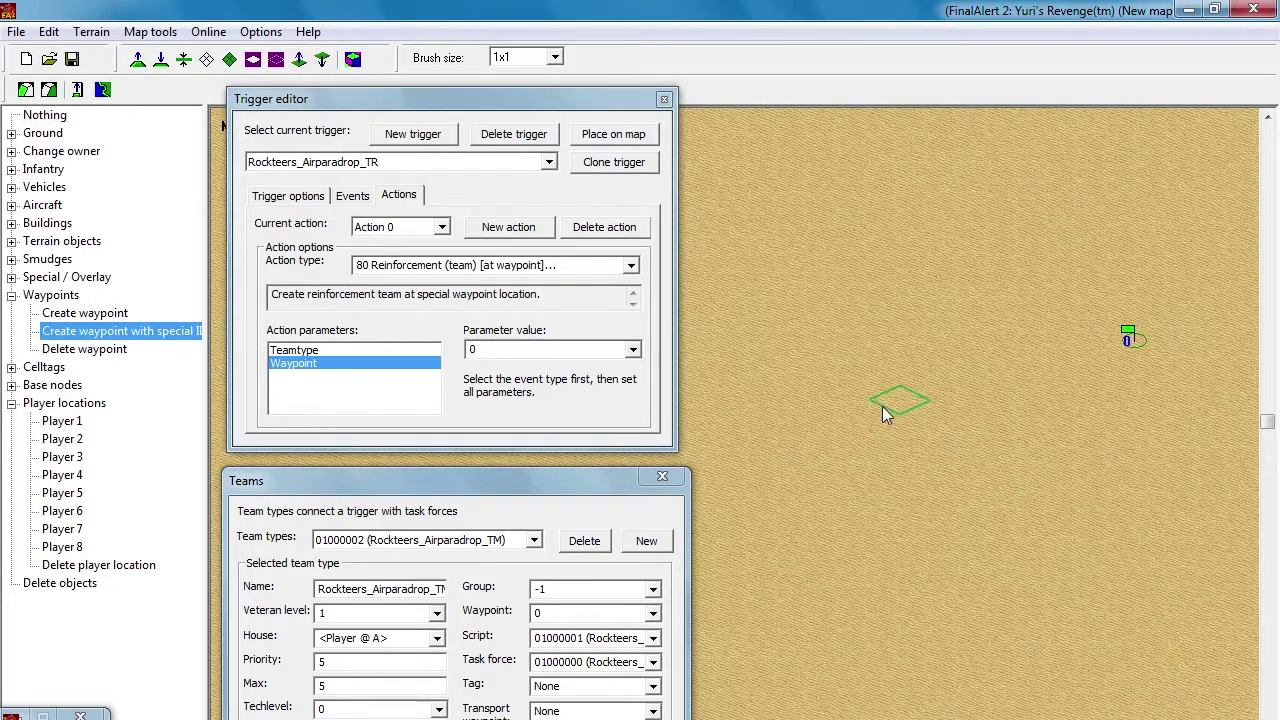
left_click(817, 357)
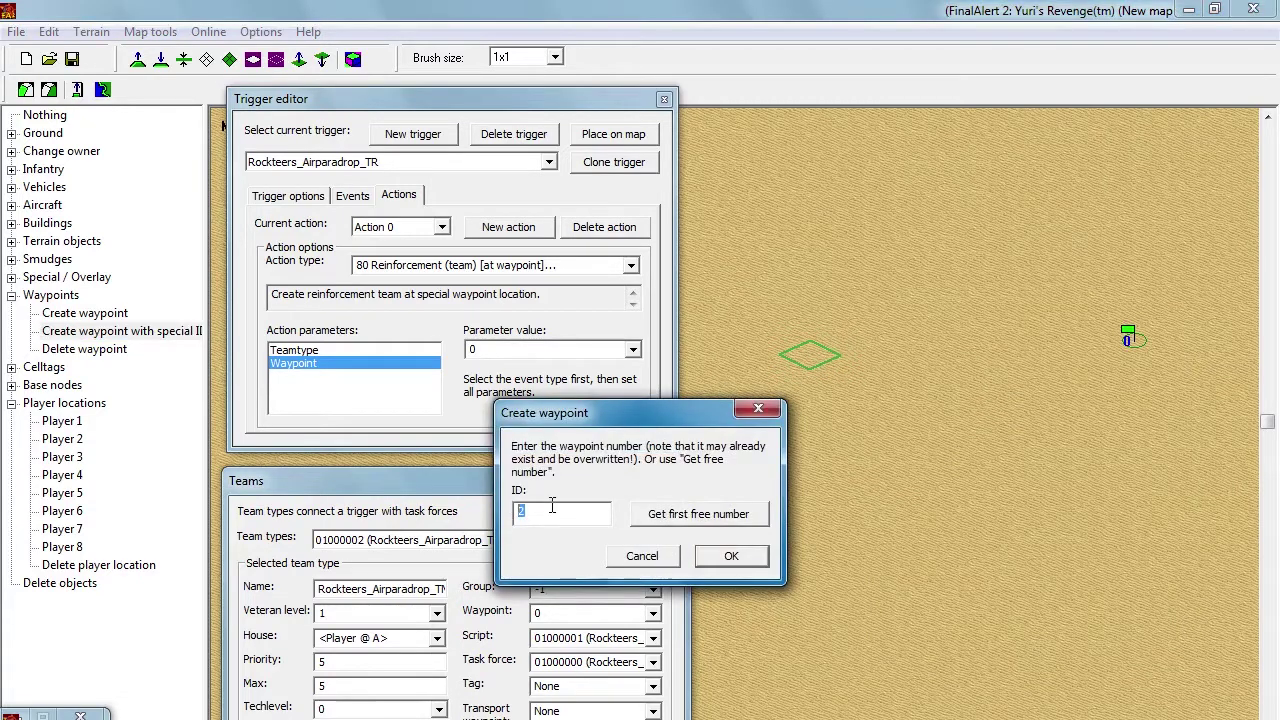
left_click(731, 556)
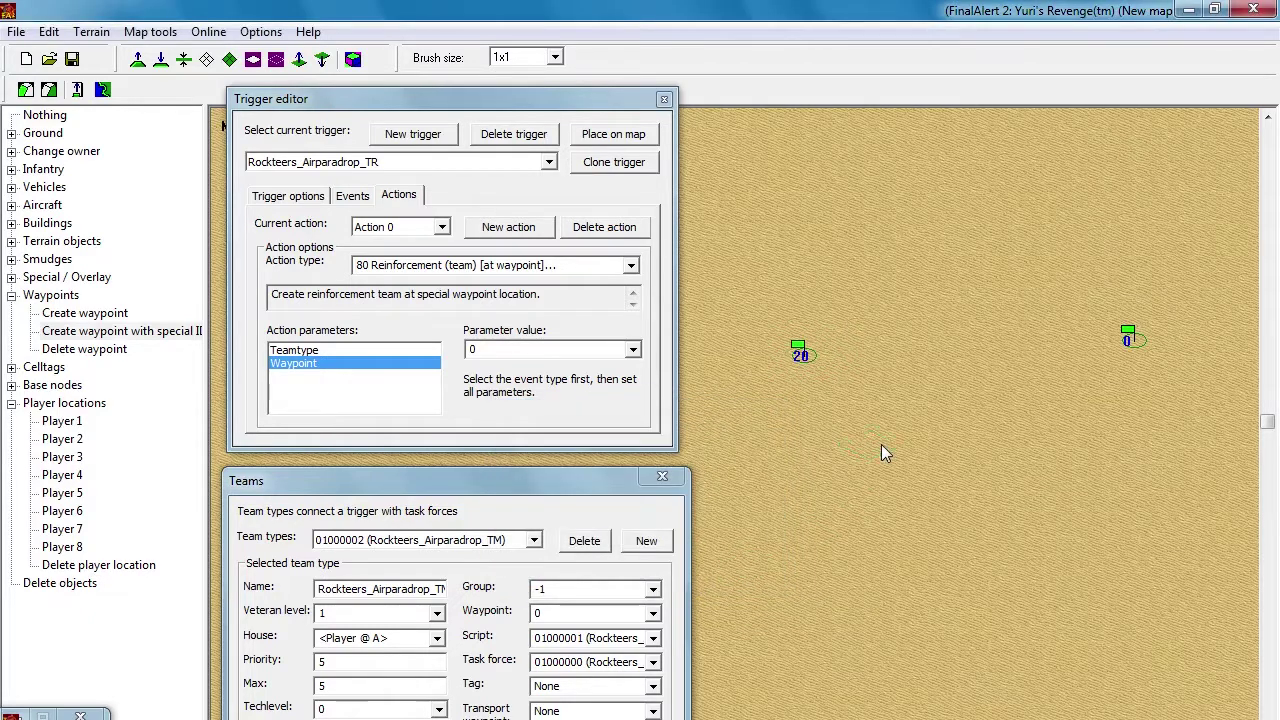
left_click(512, 351)
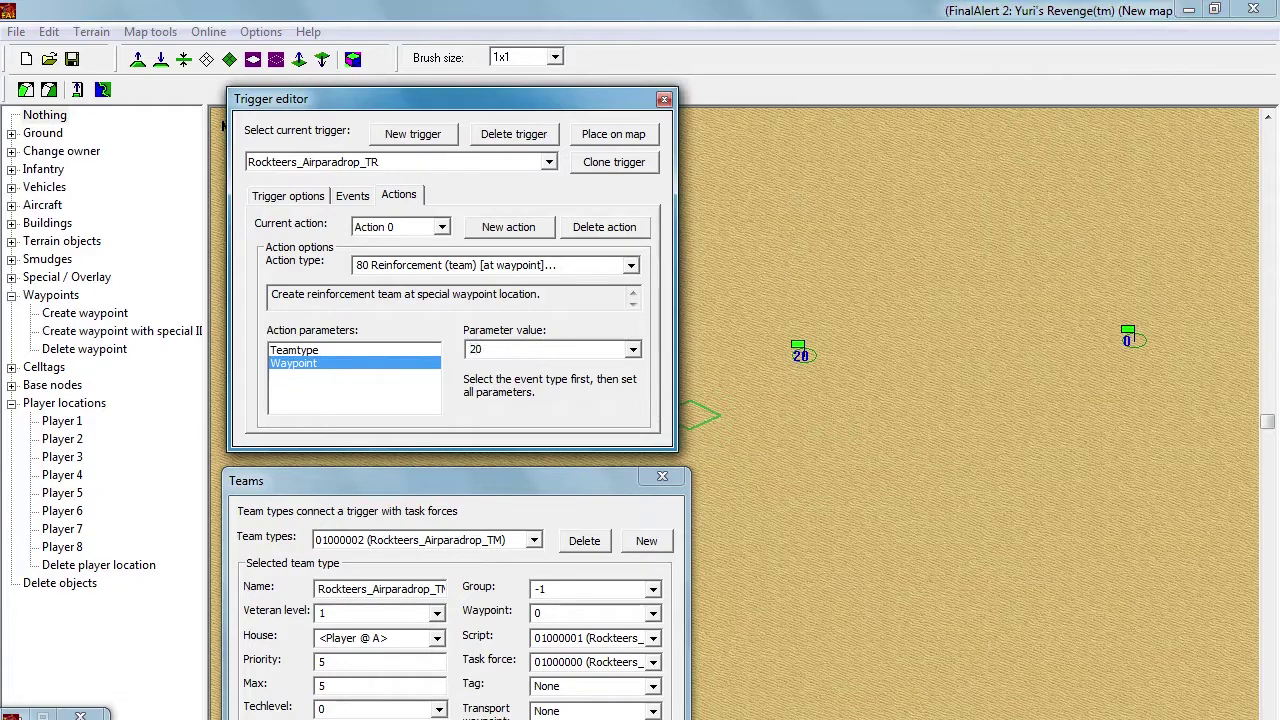
Step: Create a second trigger and name it Home_A
left_click(400, 136)
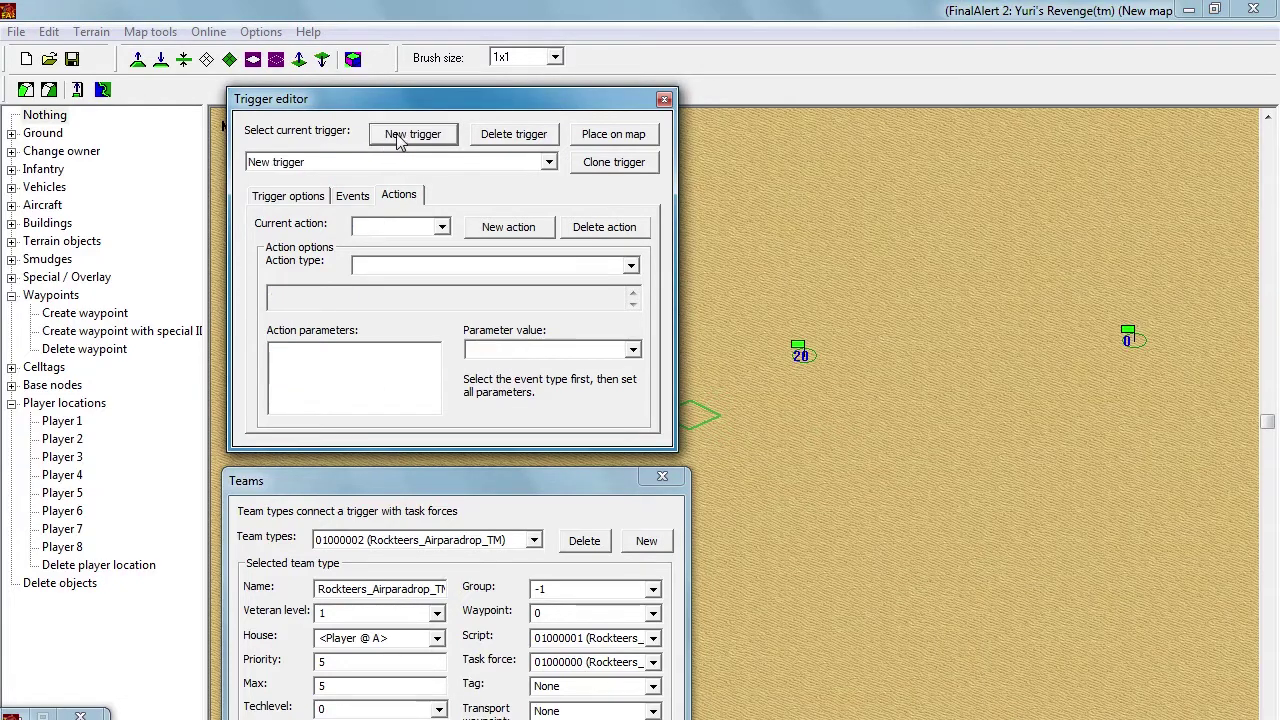
left_click(318, 199)
left_click_drag(320, 239, 250, 240)
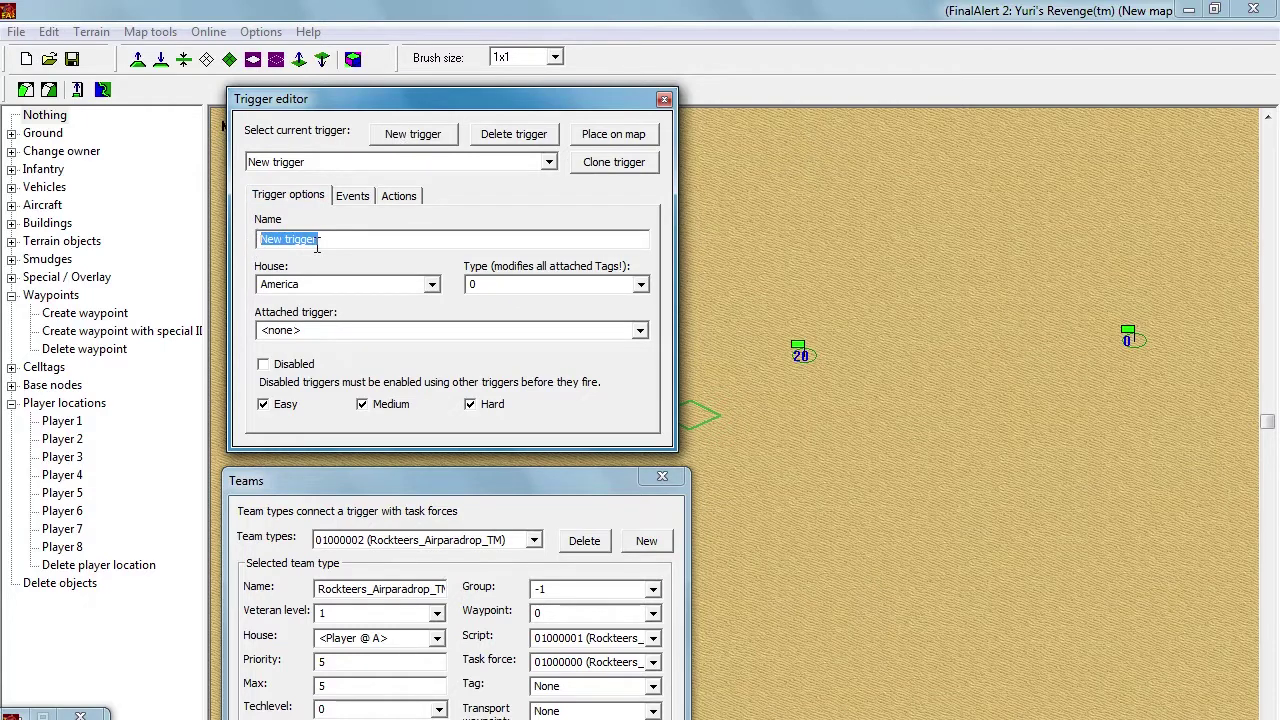
type("Home_A")
Step: Add an event of type 13 Elapsed Time to the Home_A trigger, keeping its number at 0
left_click(357, 201)
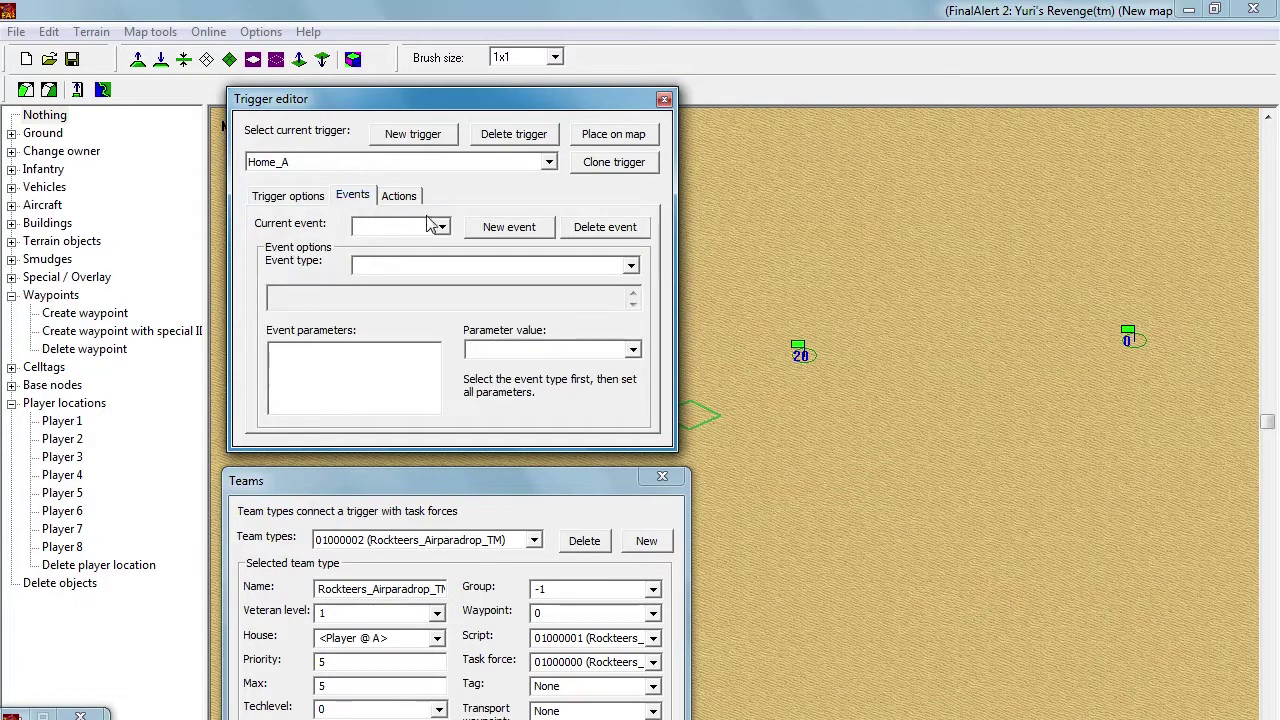
left_click(499, 230)
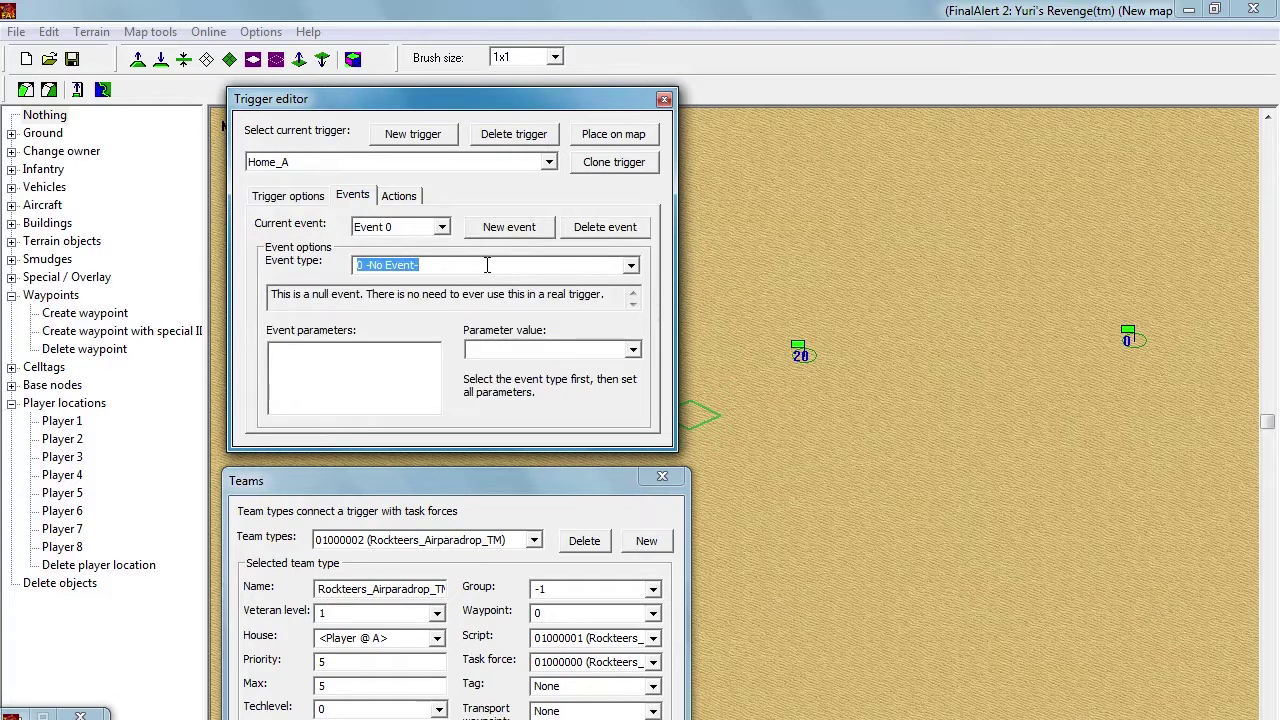
type("13")
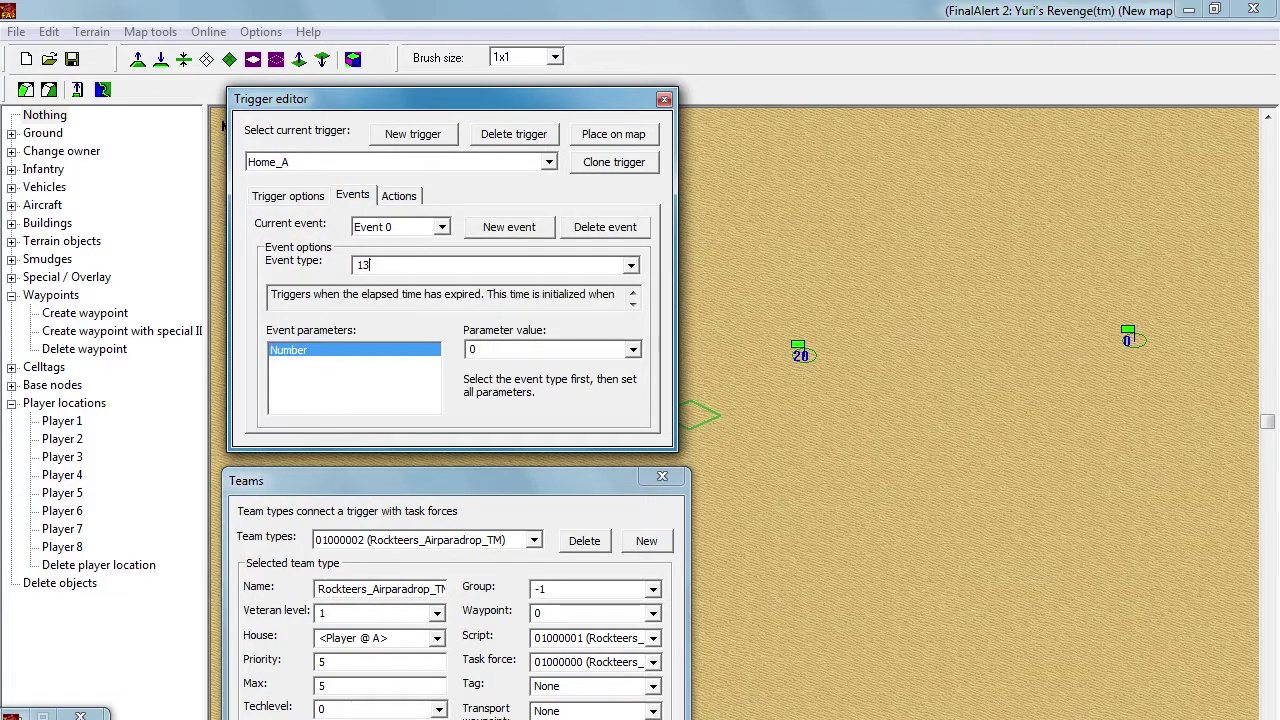
key("Return")
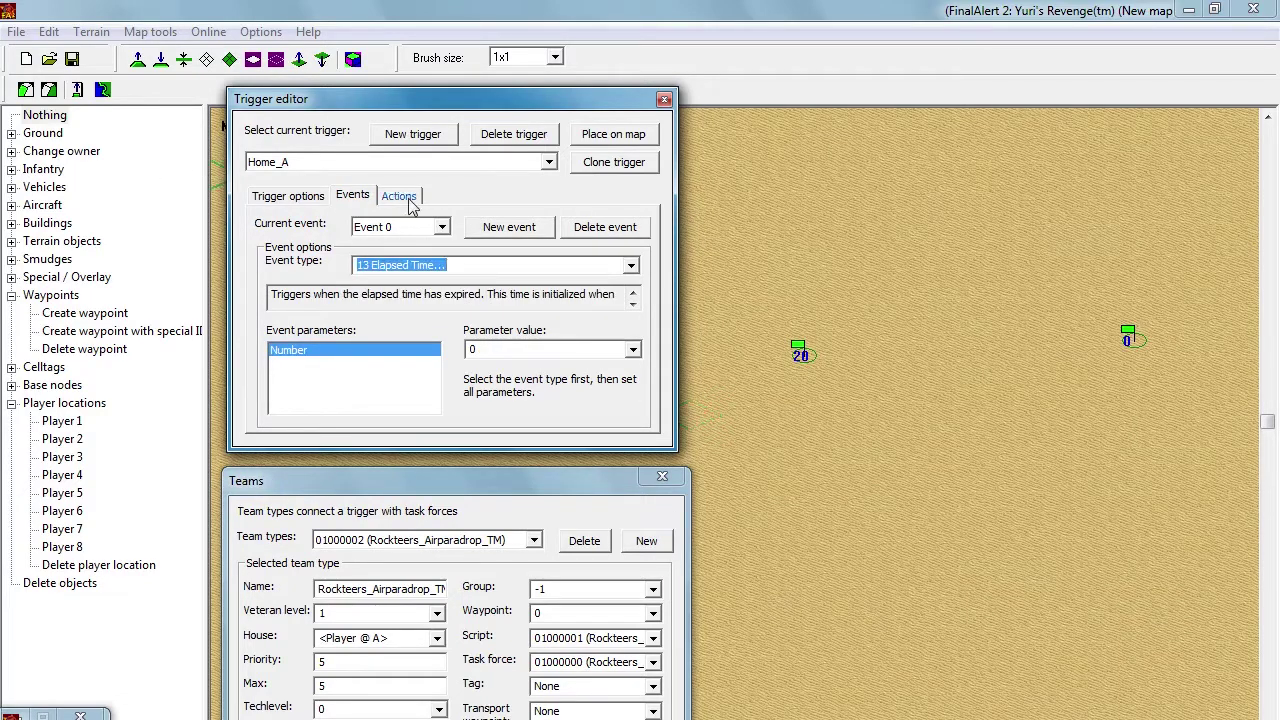
Step: Add a 14 Change House action to Home_A with the house 4475 <Player @ A>, and close the Trigger editor and Teams dialogs
left_click(398, 196)
left_click(507, 230)
left_click(590, 265)
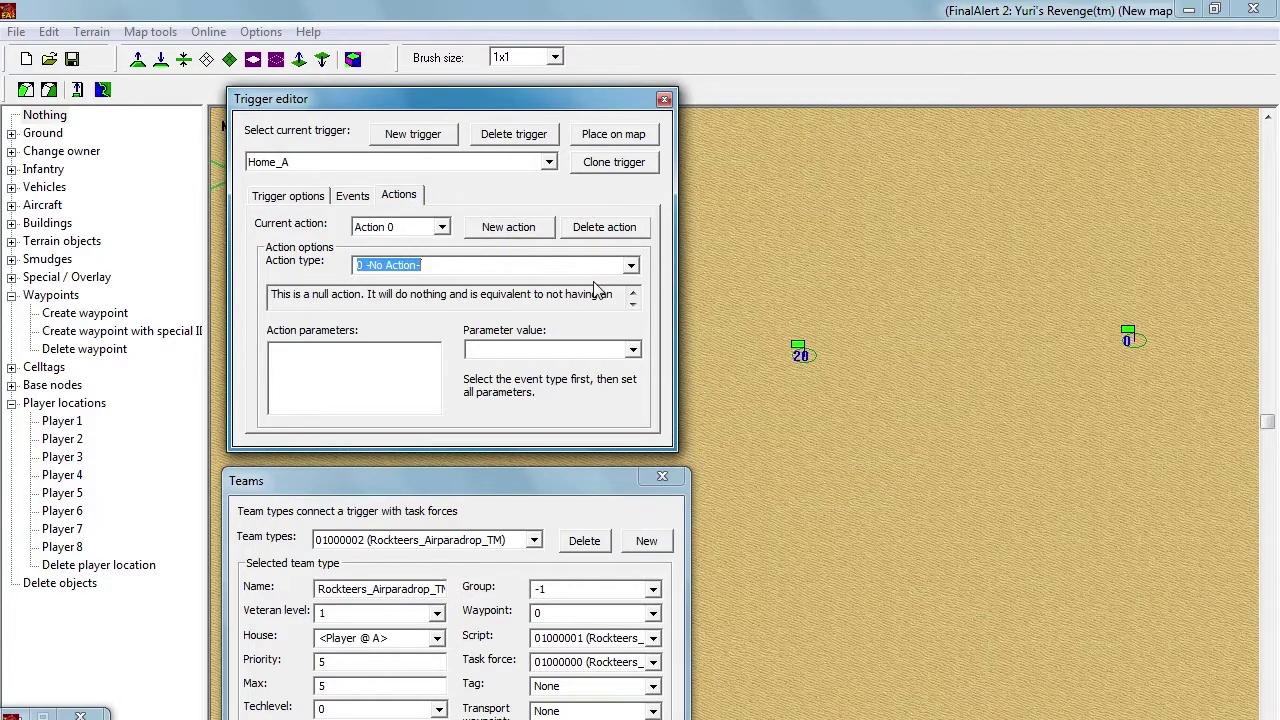
type("14 Change House...")
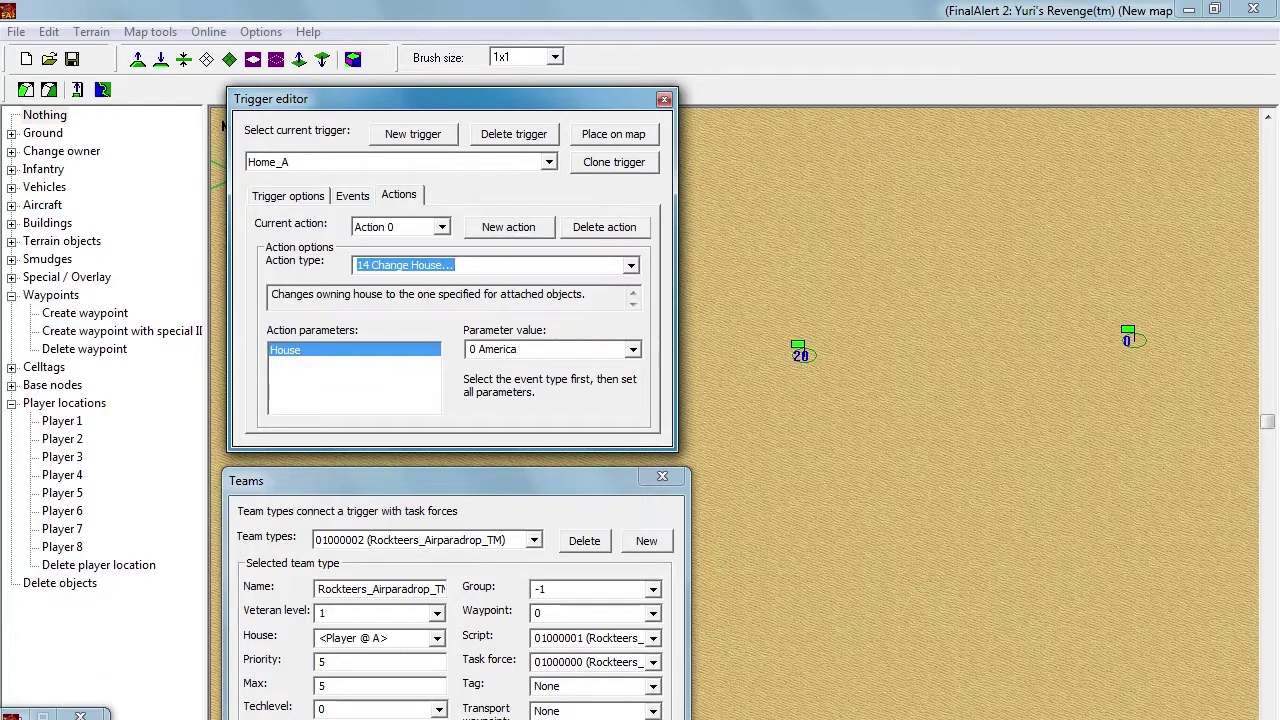
left_click(632, 349)
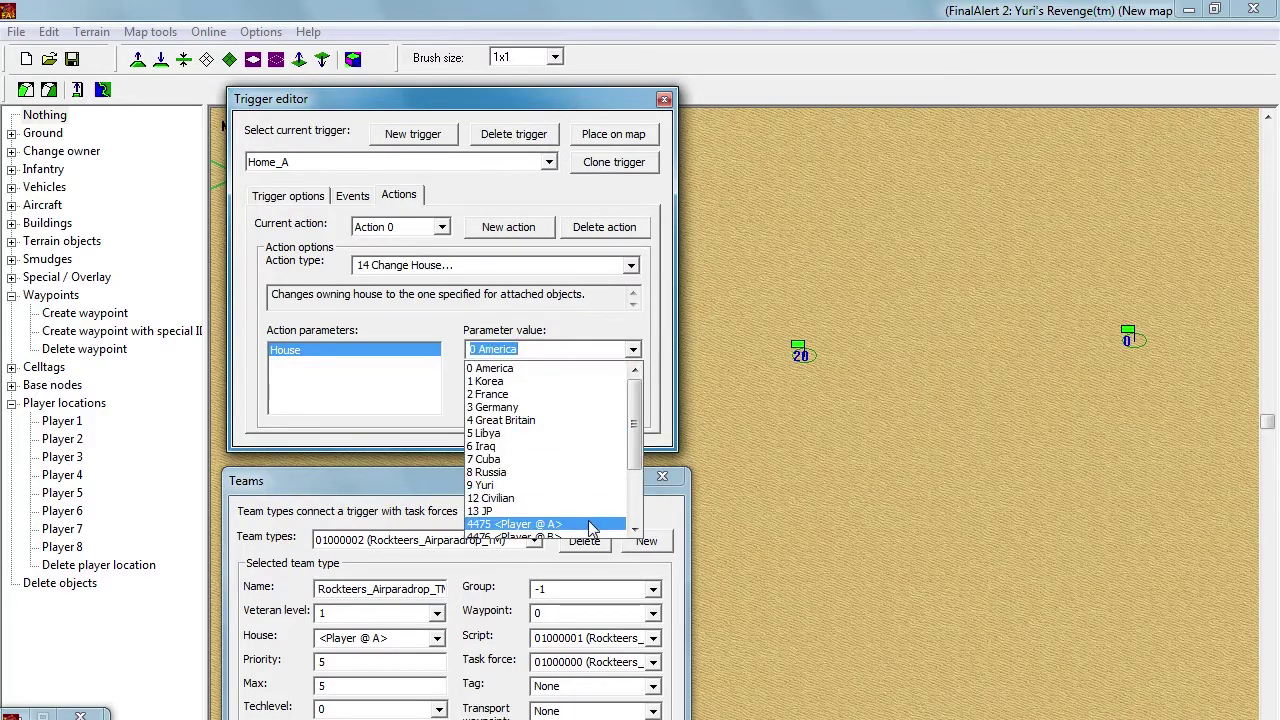
left_click(590, 530)
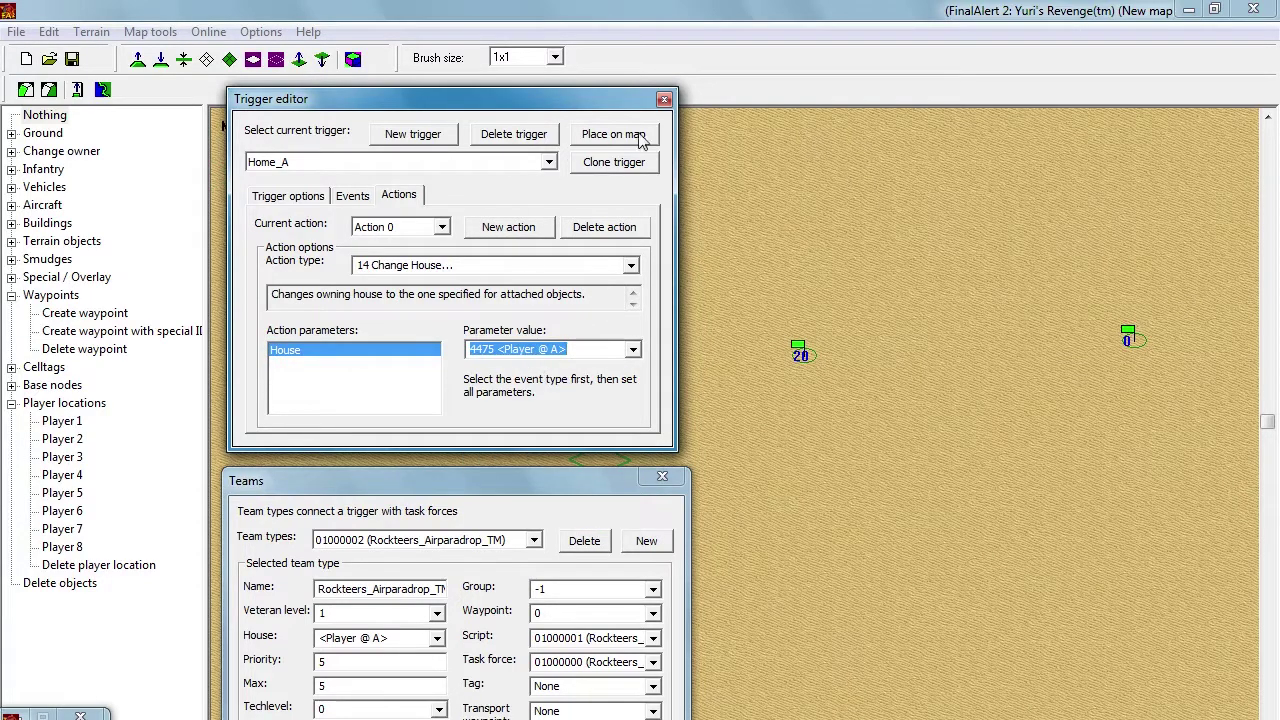
left_click(664, 100)
left_click(662, 476)
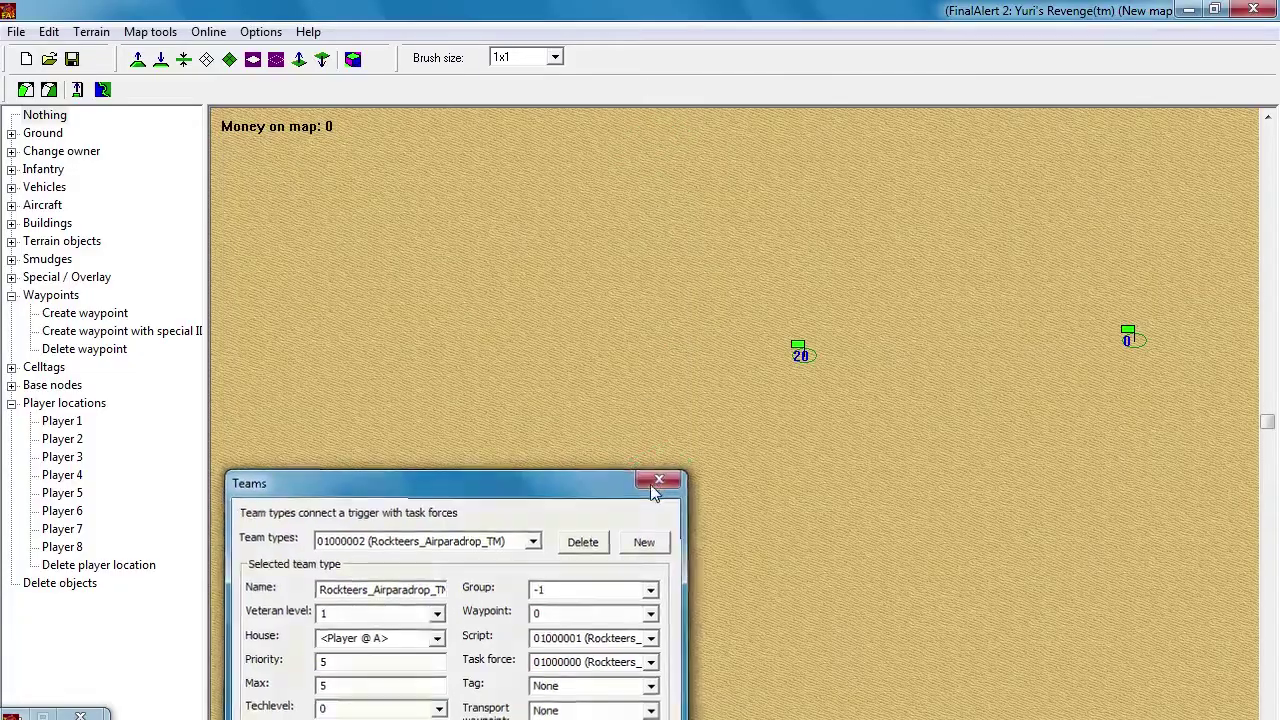
Step: Place a neutral power plant from the Other buildings category on the map, southeast of waypoint 0
middle_click(502, 440)
middle_click(604, 443)
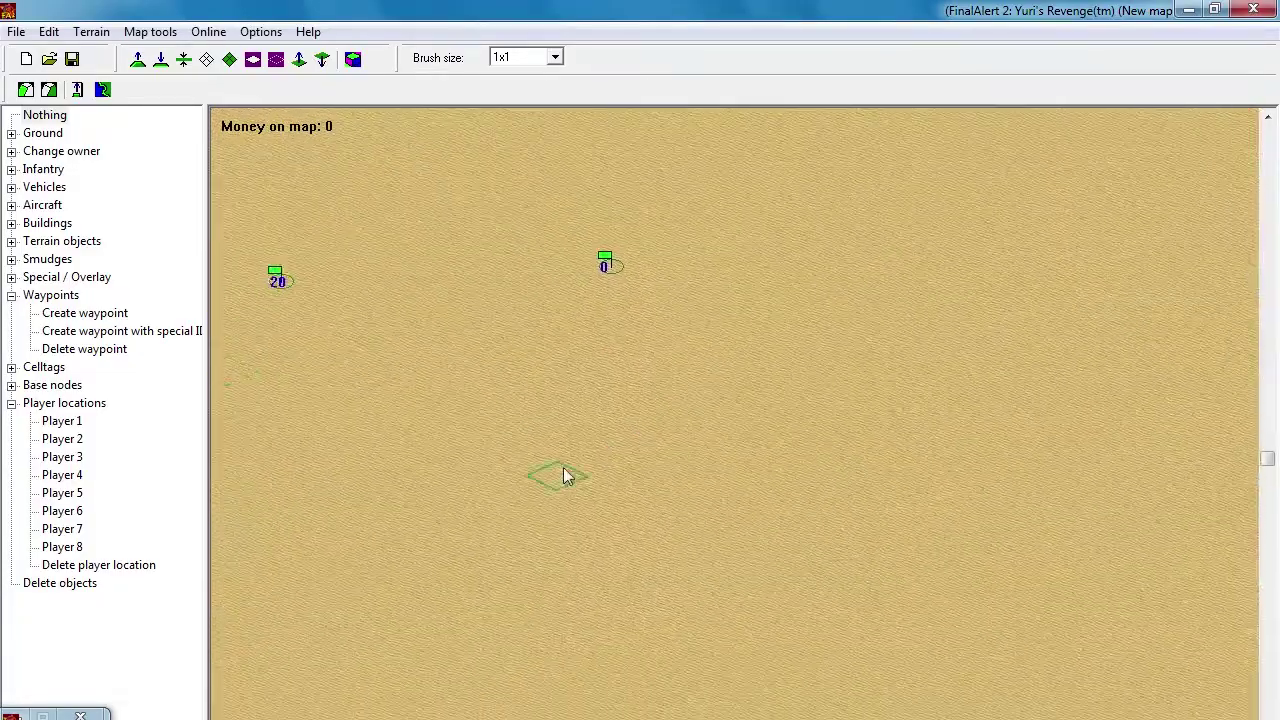
left_click(11, 223)
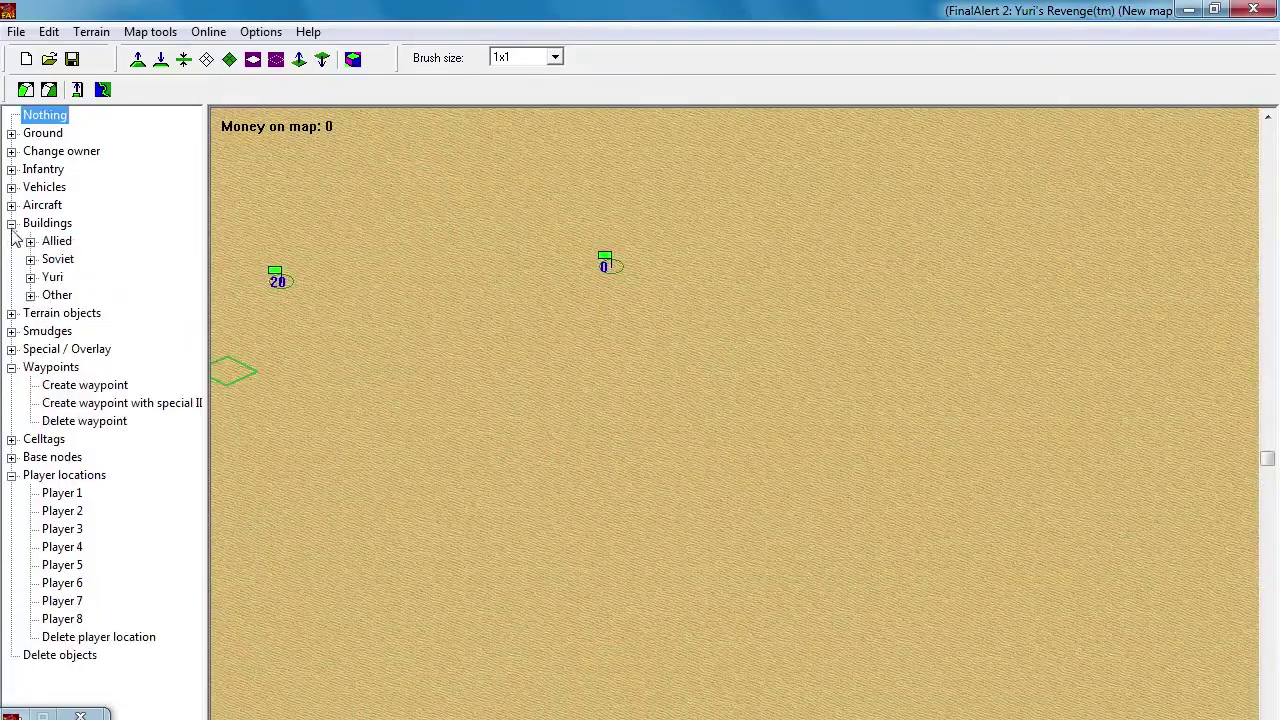
left_click(30, 295)
left_click(130, 331)
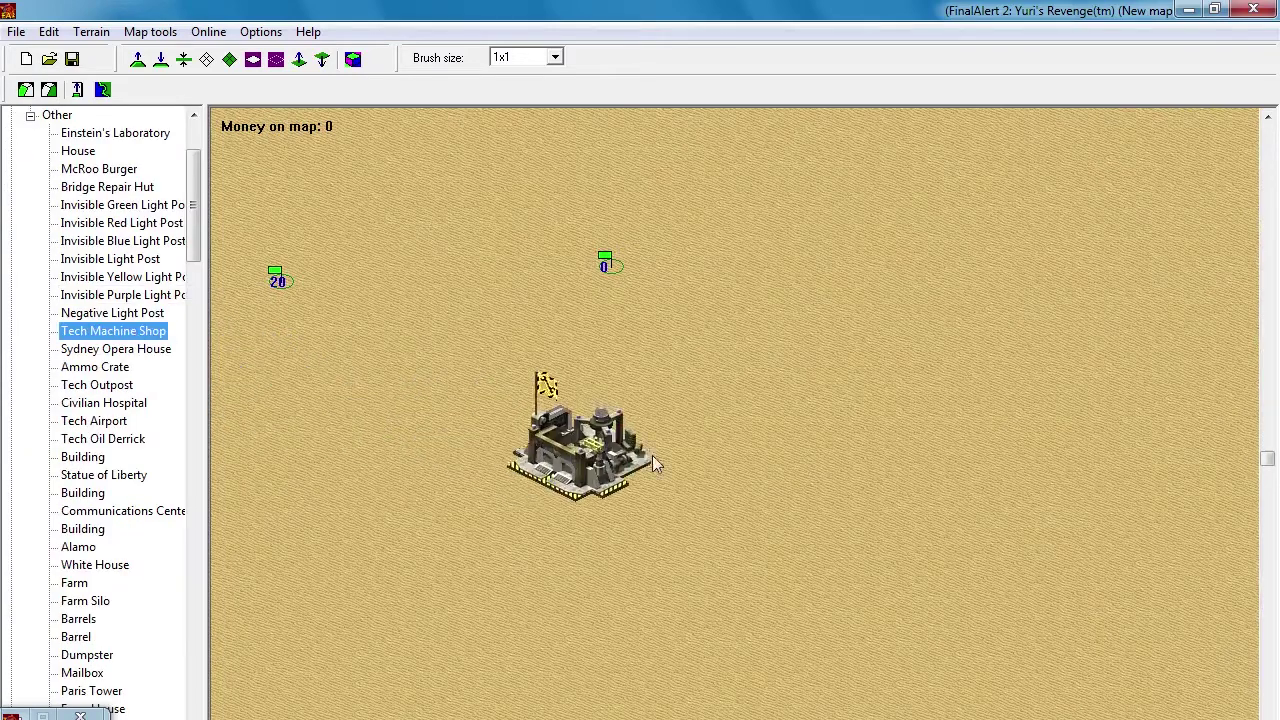
key("t")
key("t")
key("t")
key("t")
key("t")
key("t")
key("t")
key("t")
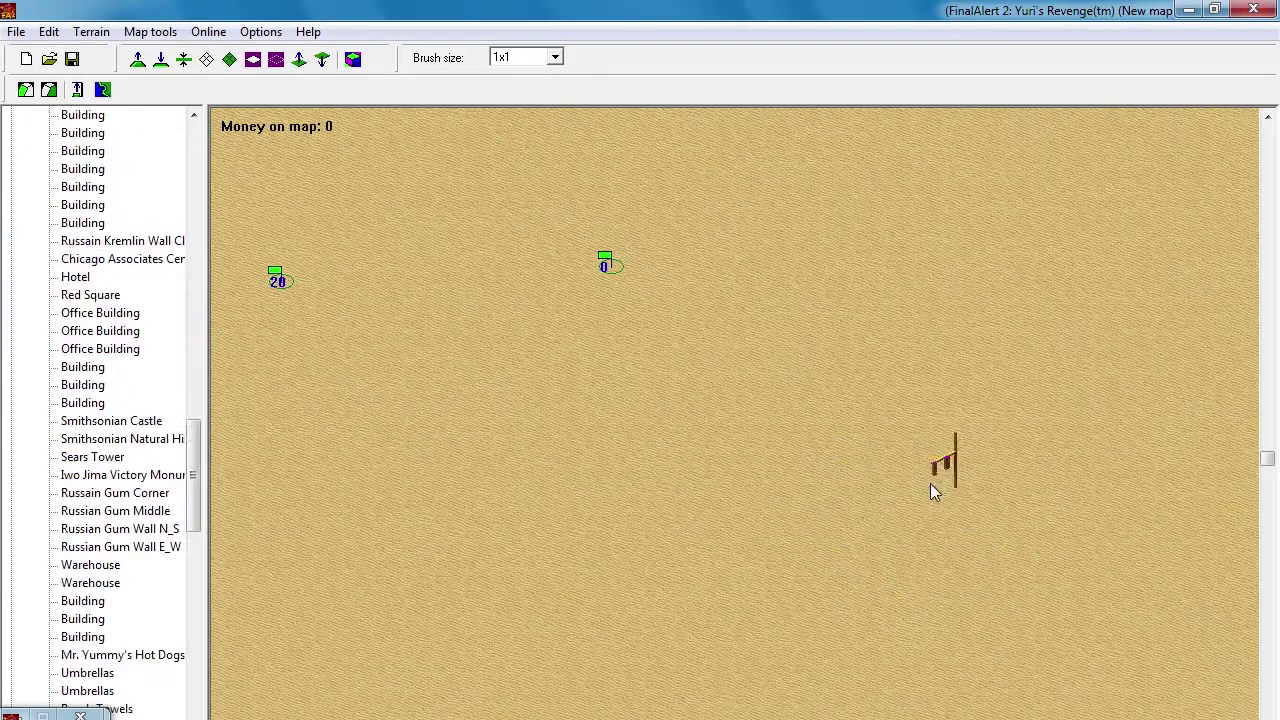
key("Down")
key("Down")
key("Down")
key("Down")
key("Down")
key("Down")
key("Down")
key("Down")
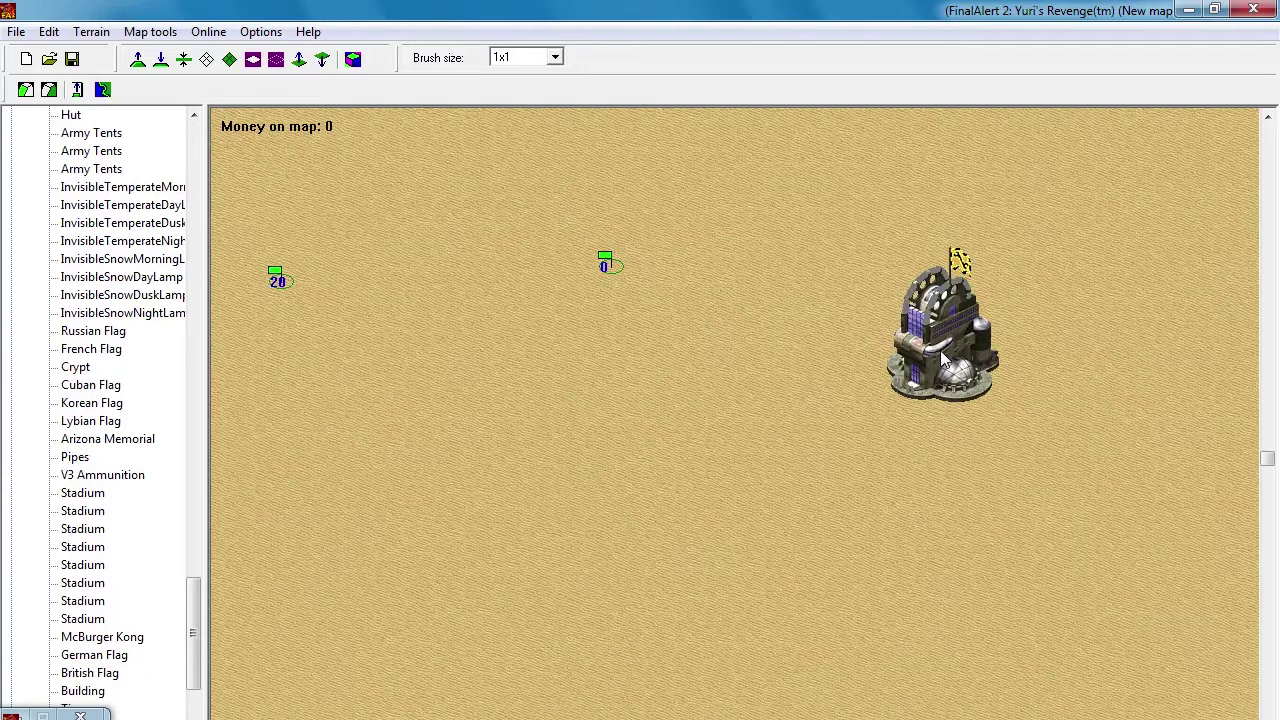
key("Down")
key("Down")
key("Down")
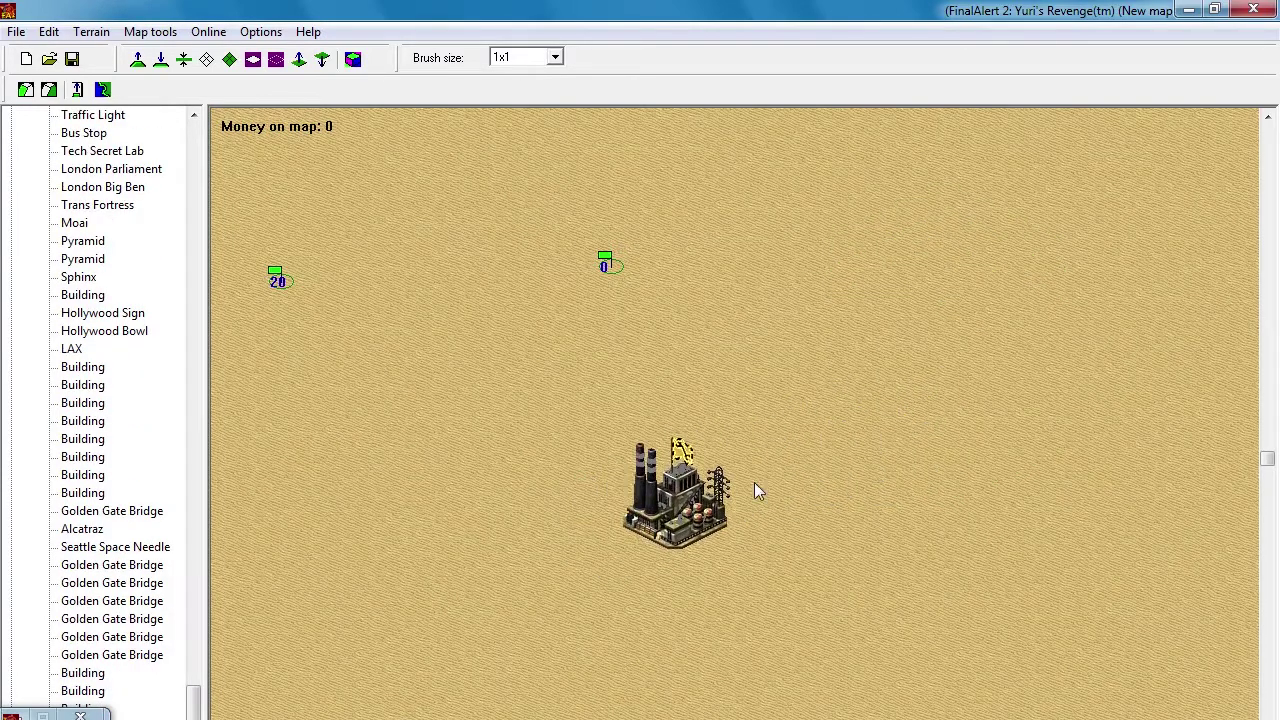
left_click(1000, 415)
right_click(830, 455)
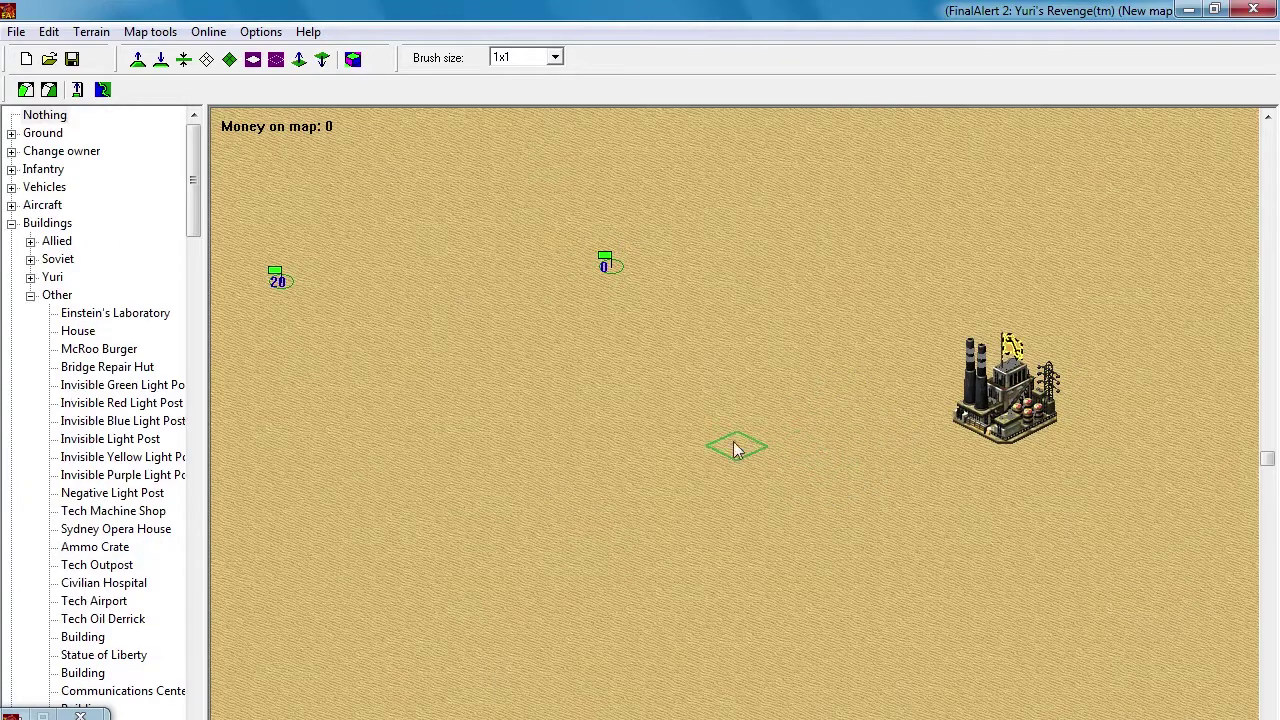
Step: Attach the Home_A 1 tag to the civilian power plant in its structure options
double_click(1000, 415)
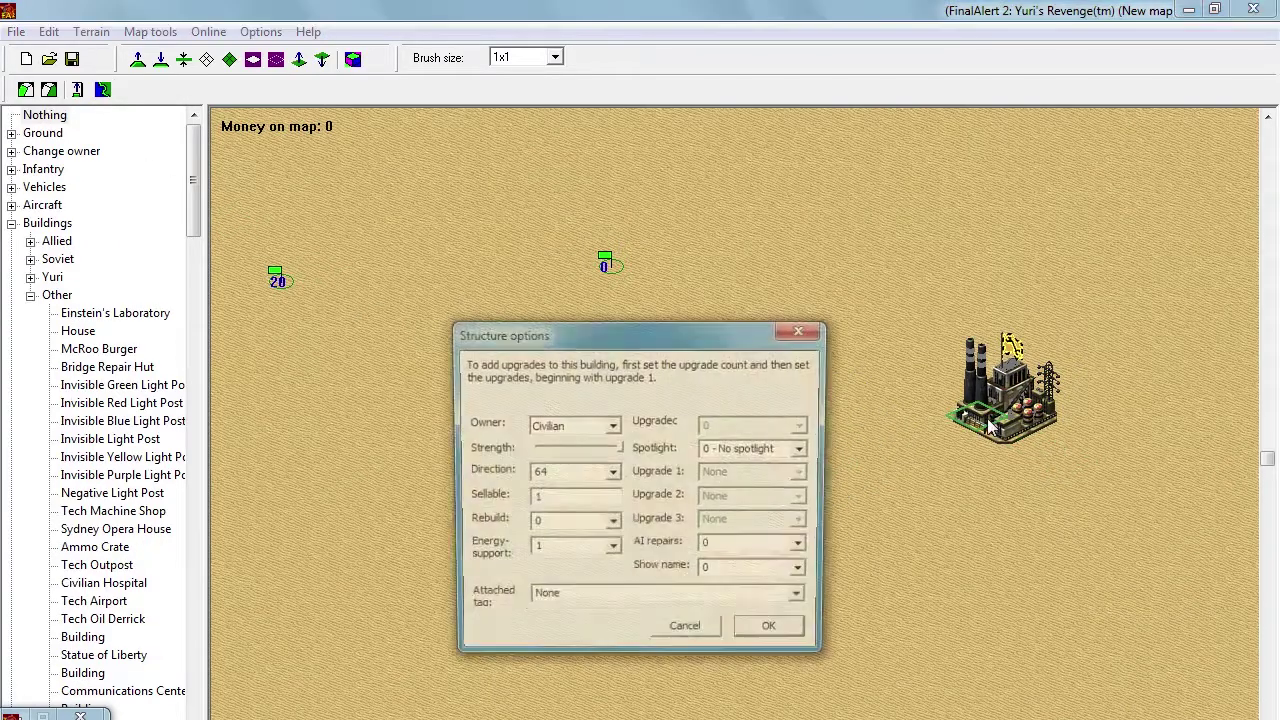
left_click(789, 600)
key("Down")
key("Down")
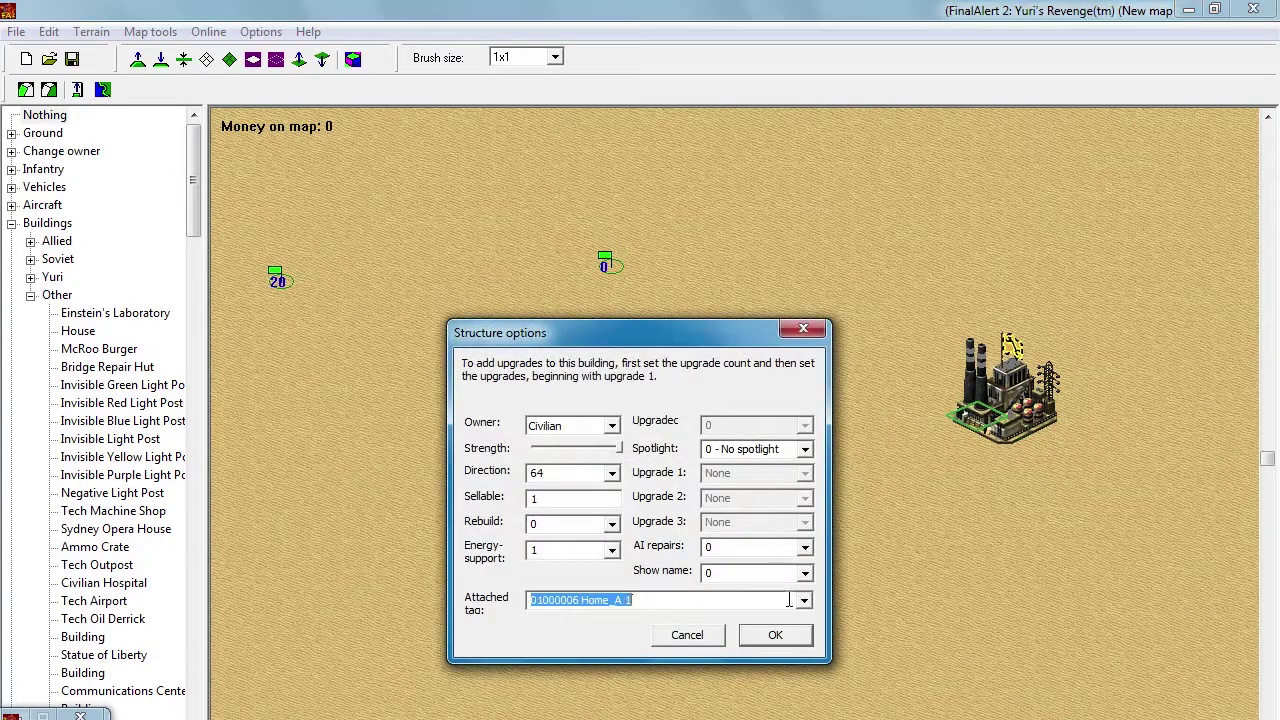
key("Down")
key("Down")
left_click(788, 641)
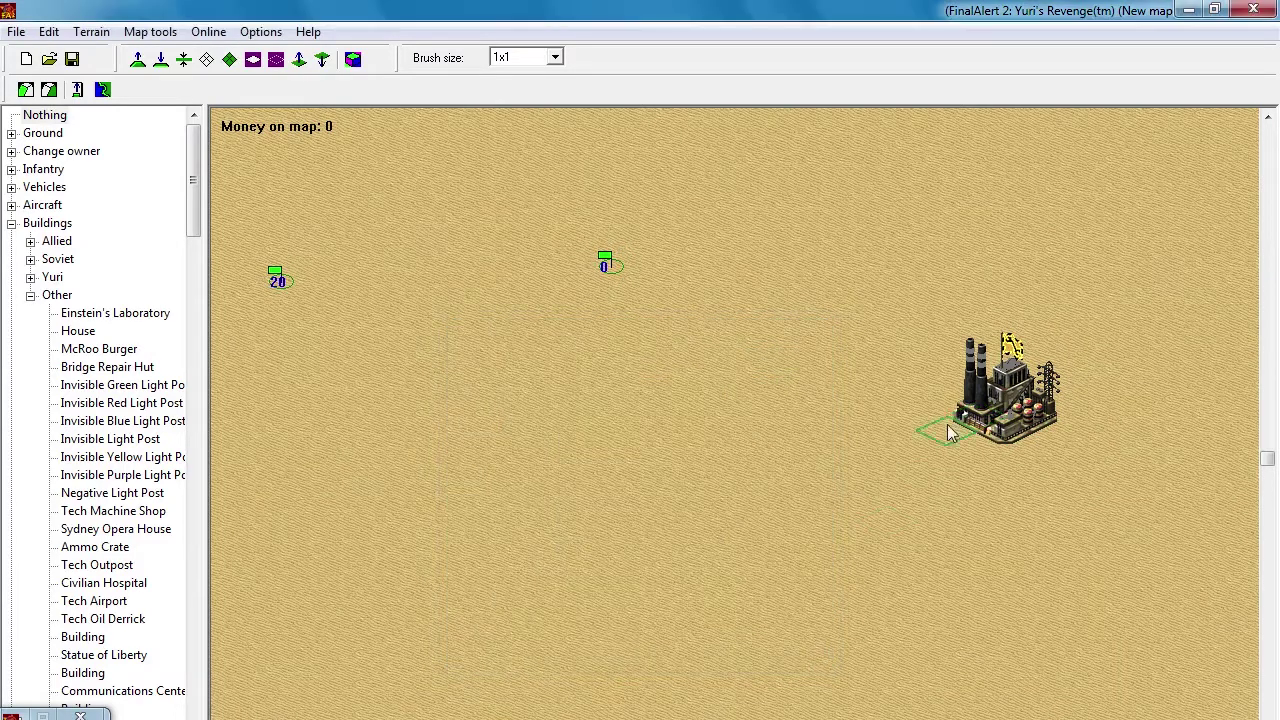
Step: Save the map in the Custom folder as Rockteers_Airparadrop and give it the same map name
scroll(724, 336, "left", 3)
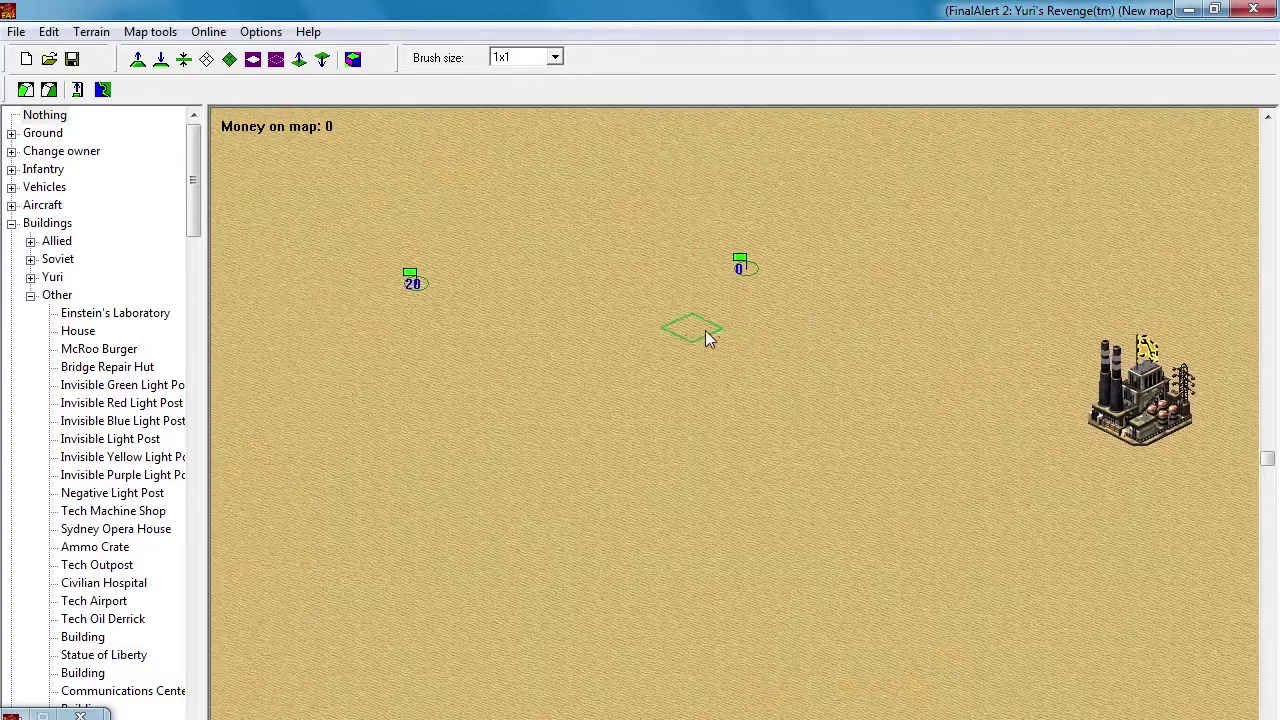
left_click(74, 61)
left_click(771, 586)
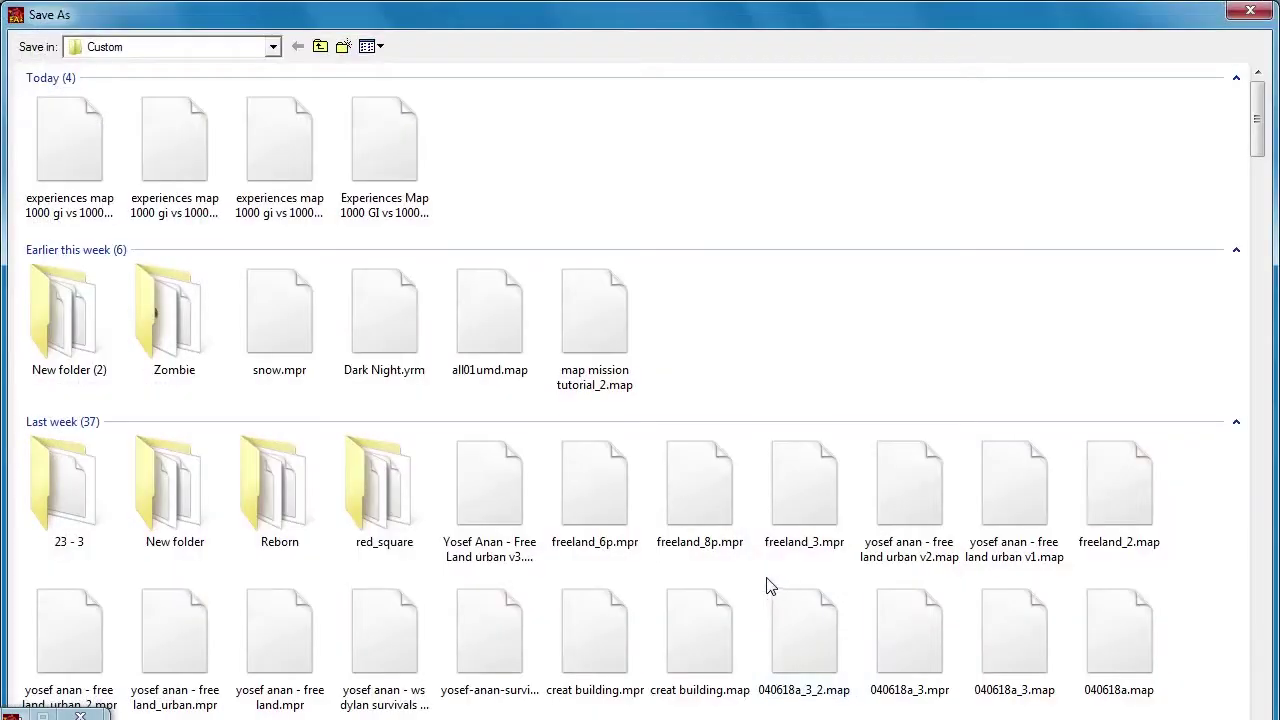
double_click(655, 22)
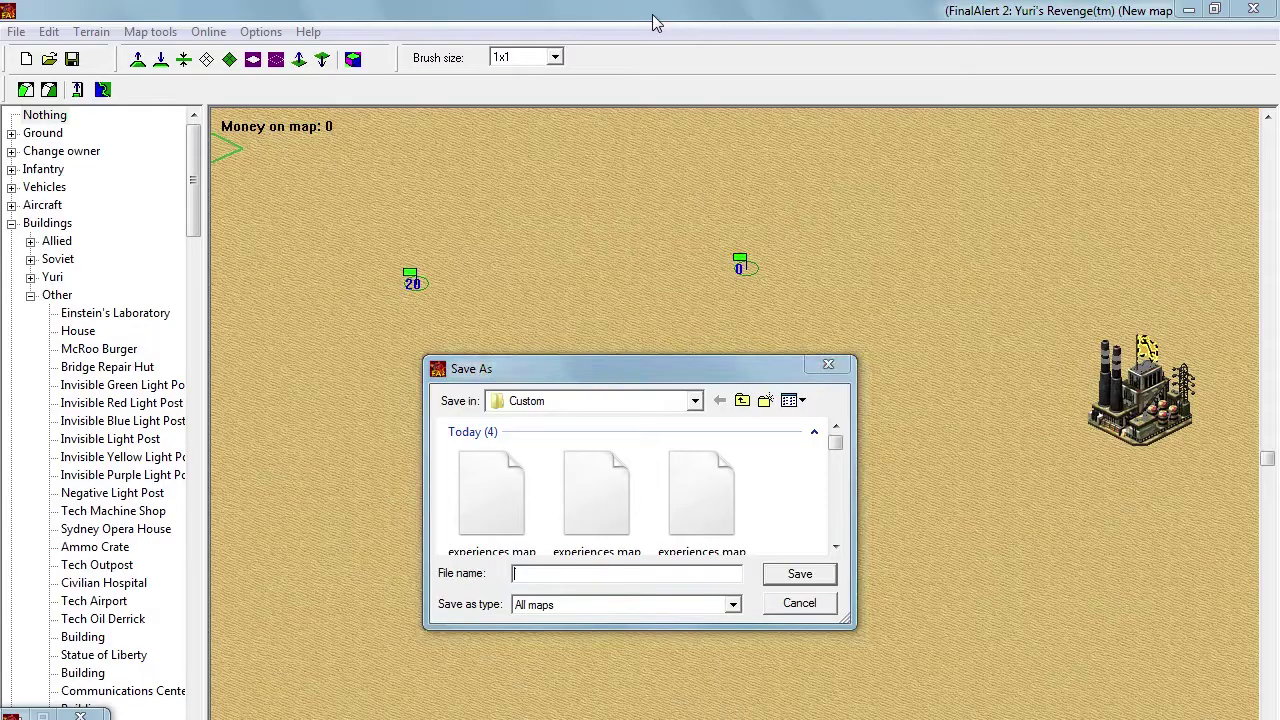
type("Rockteers_Airparadrop_")
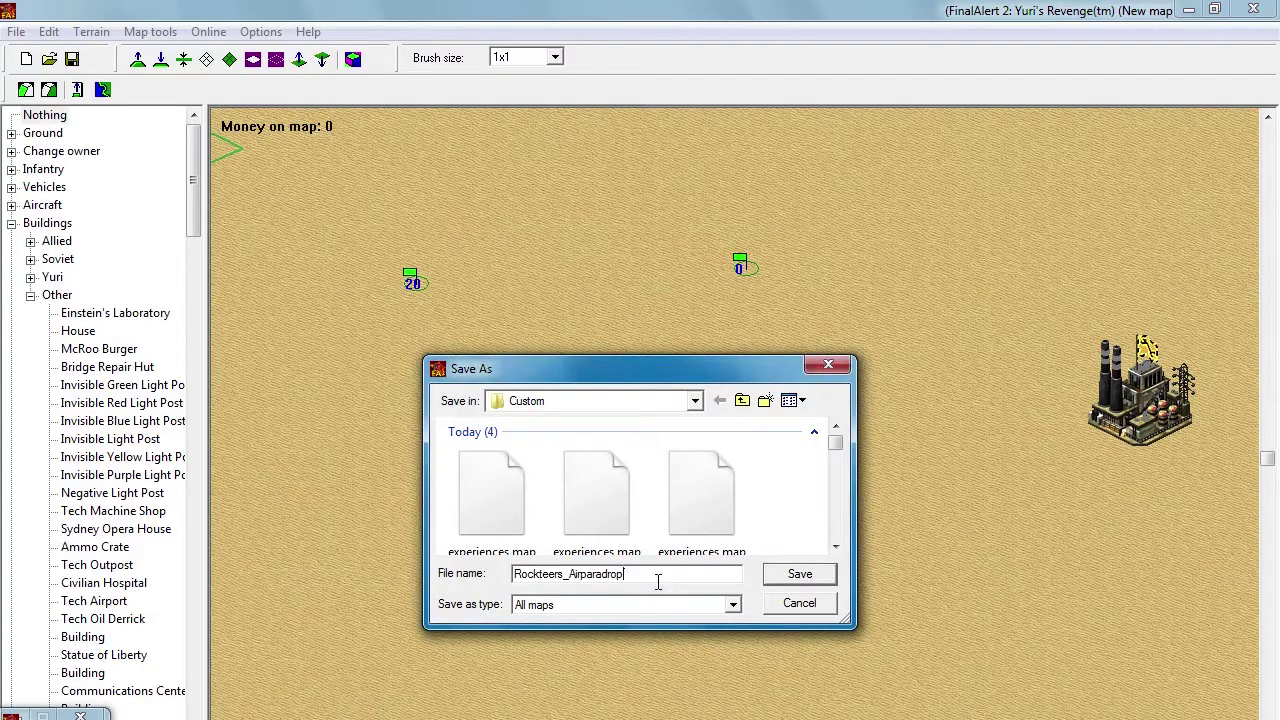
double_click(651, 574)
key("ctrl+c")
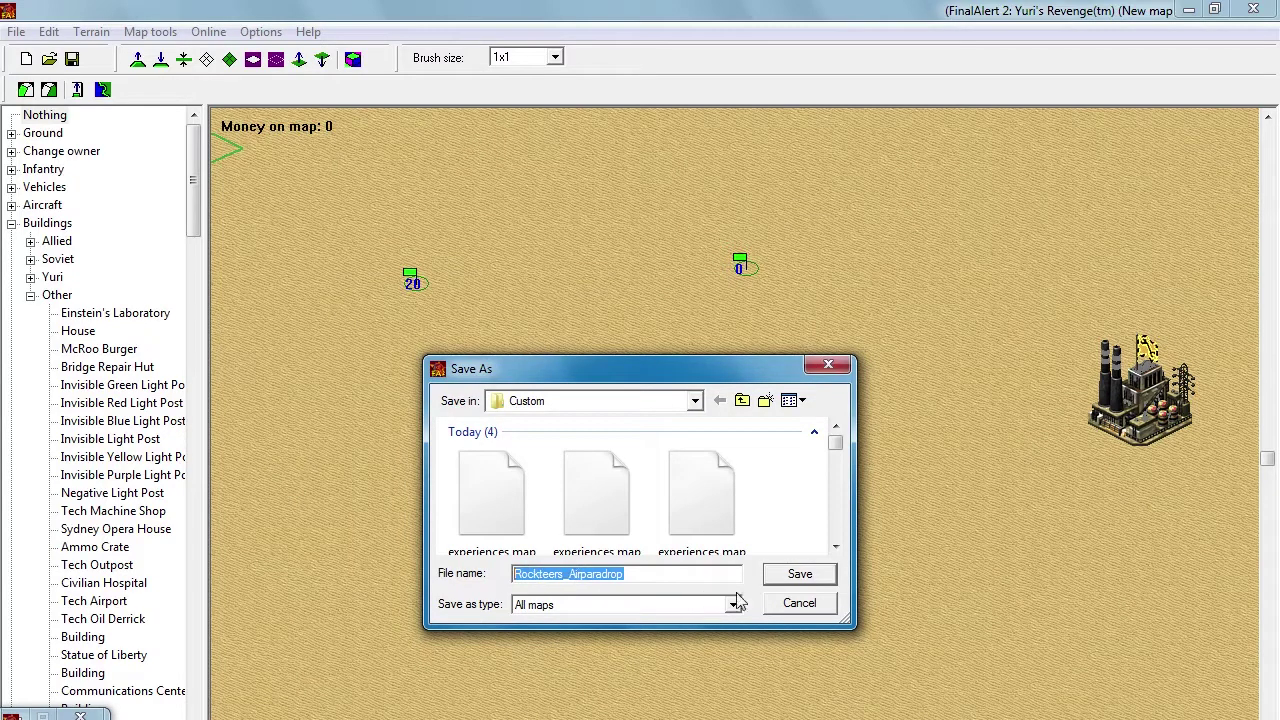
left_click(818, 578)
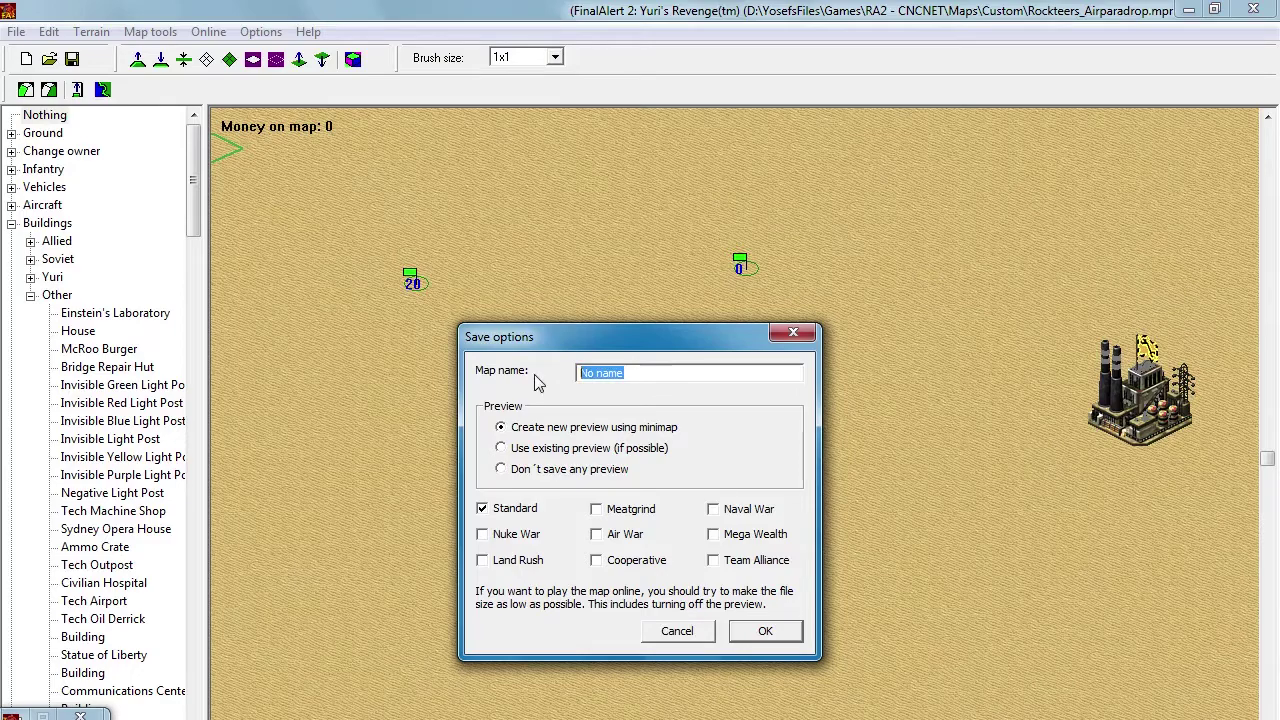
key("ctrl+v")
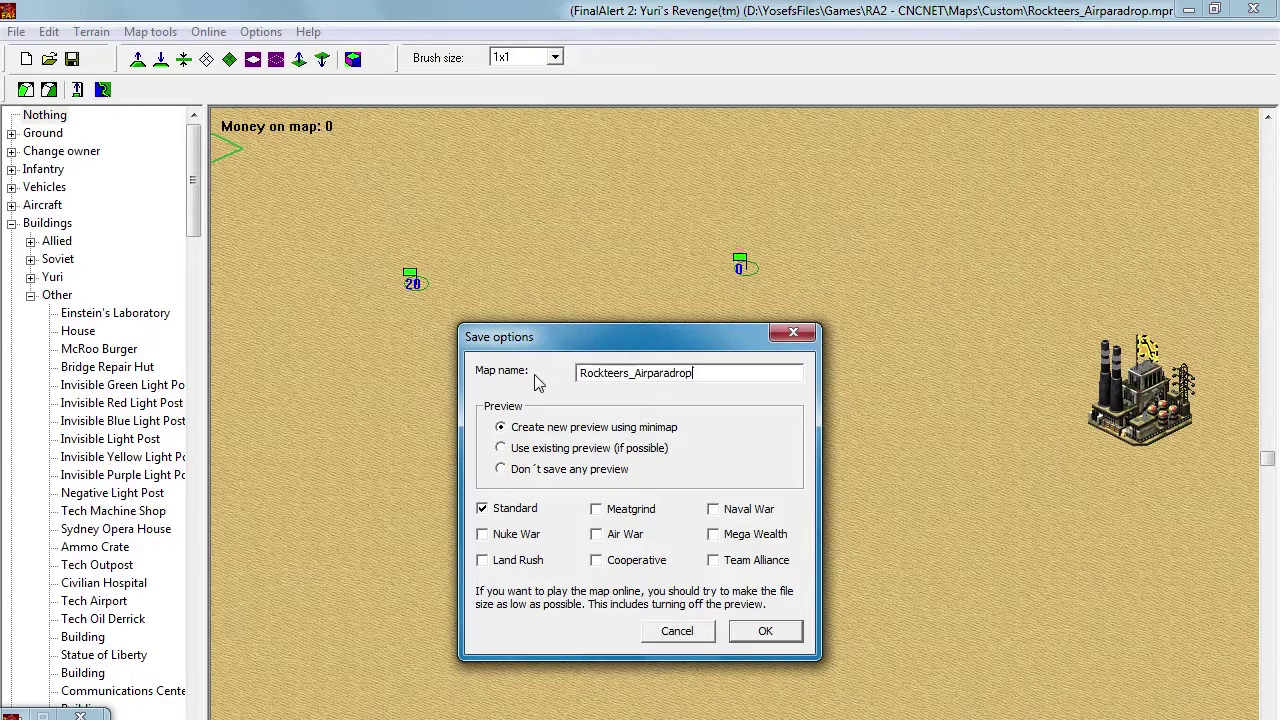
left_click(766, 631)
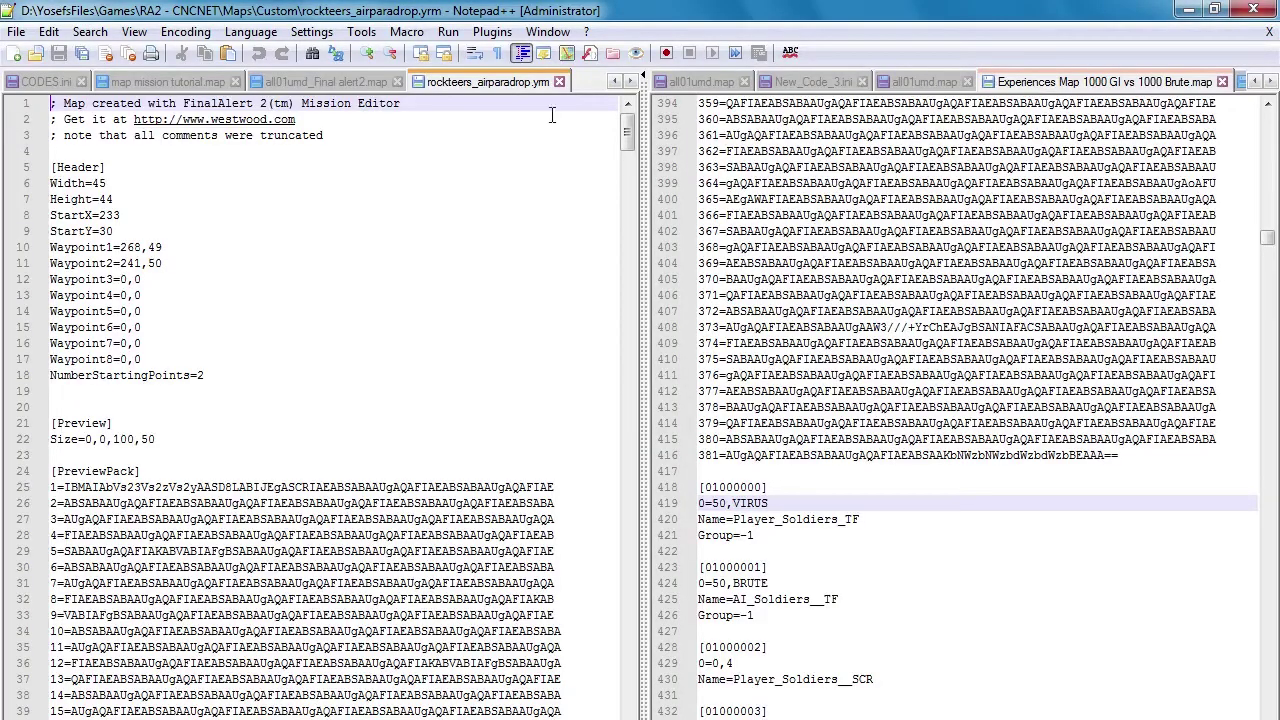
Step: In Notepad++, insert six blank lines above the [Preview] section of rockteers_airparadrop.yrm
left_click(163, 402)
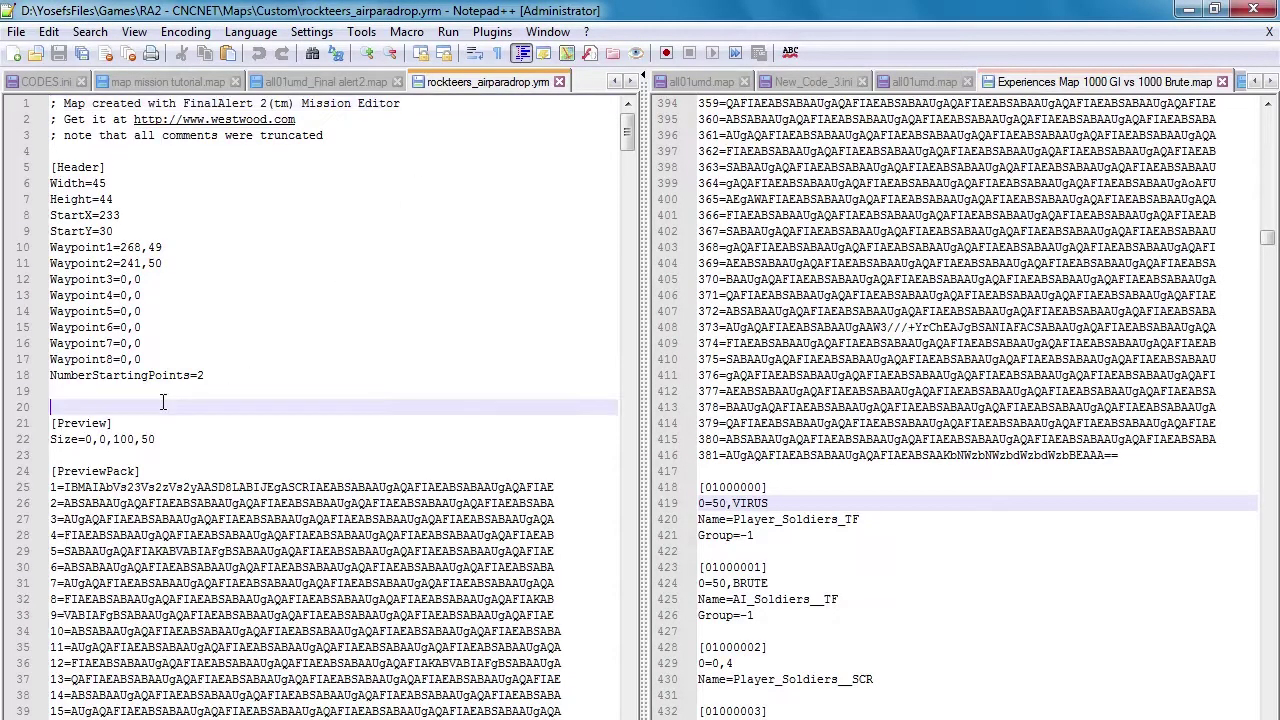
key("Return")
key("Return")
key("Return")
key("Return")
key("Return")
key("Return")
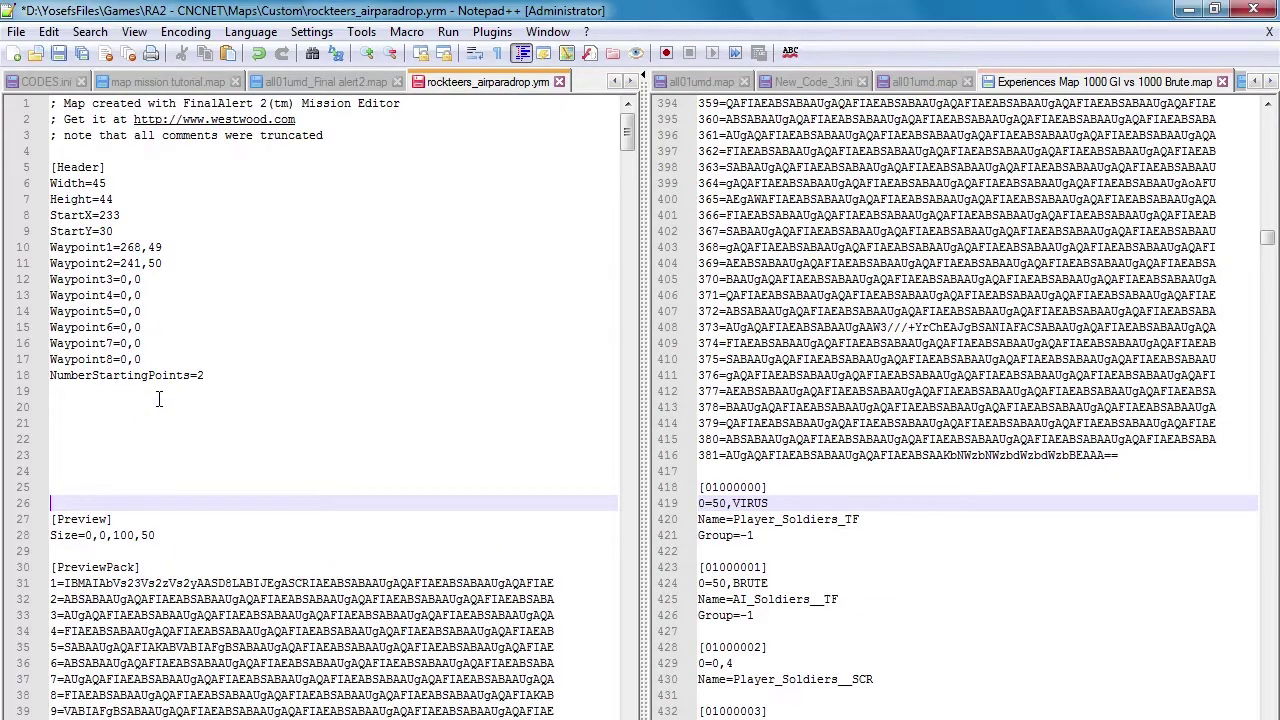
Step: Copy the [CAPOWR] section with its Name, Radar and SpySat lines from Experiences Map 1000 GI vs 1000 Brute.map into the blank lines of rockteers_airparadrop.yrm
left_click_drag(1268, 233, 1277, 126)
left_click_drag(769, 455, 697, 405)
key("ctrl+c")
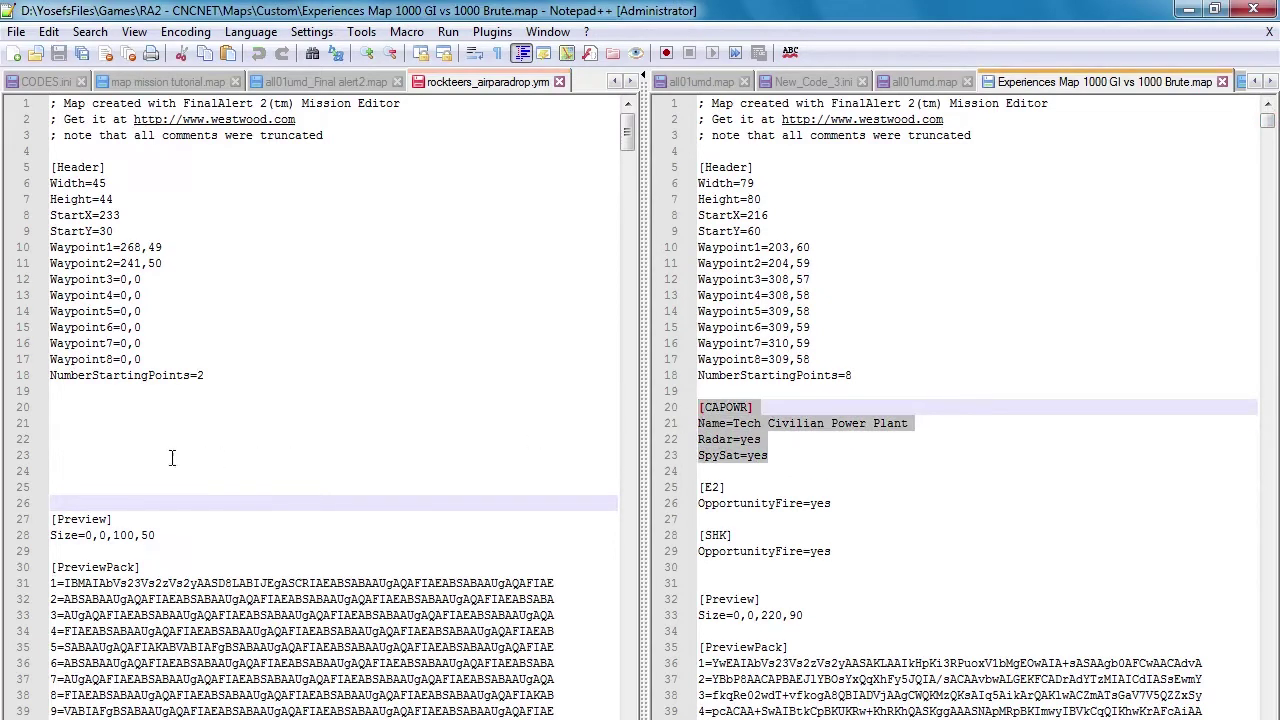
left_click(102, 428)
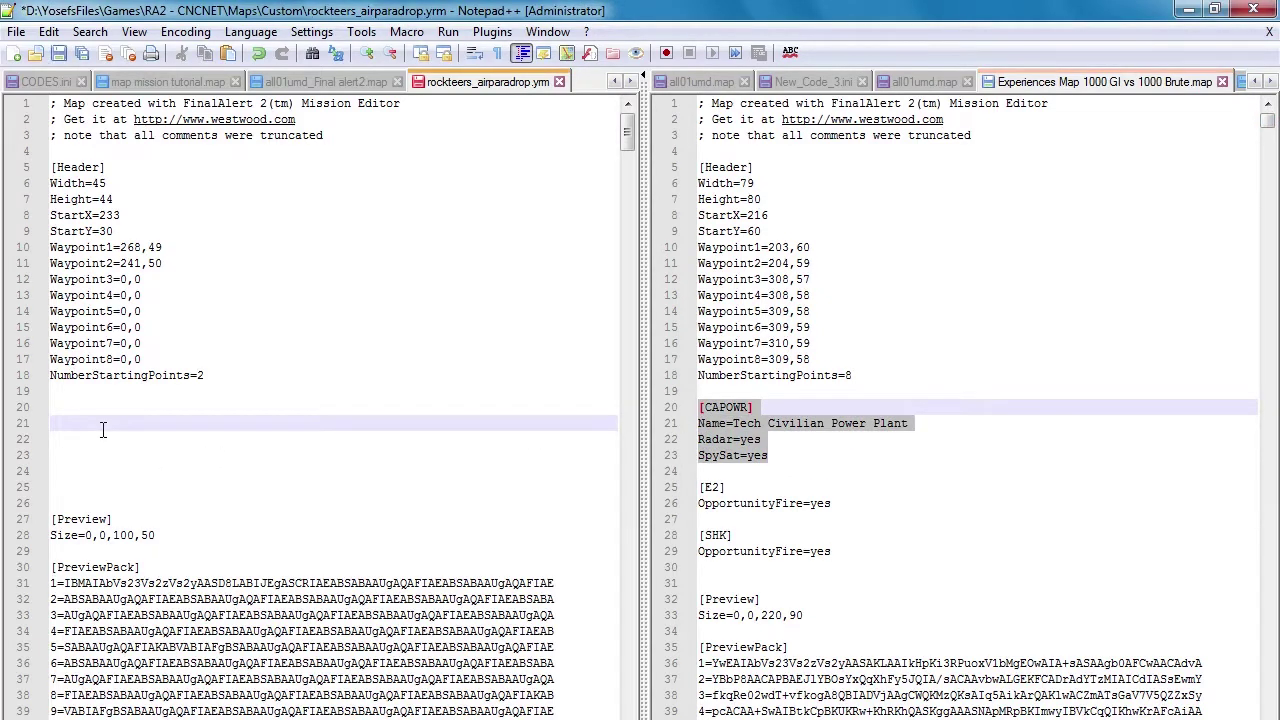
key("ctrl+v")
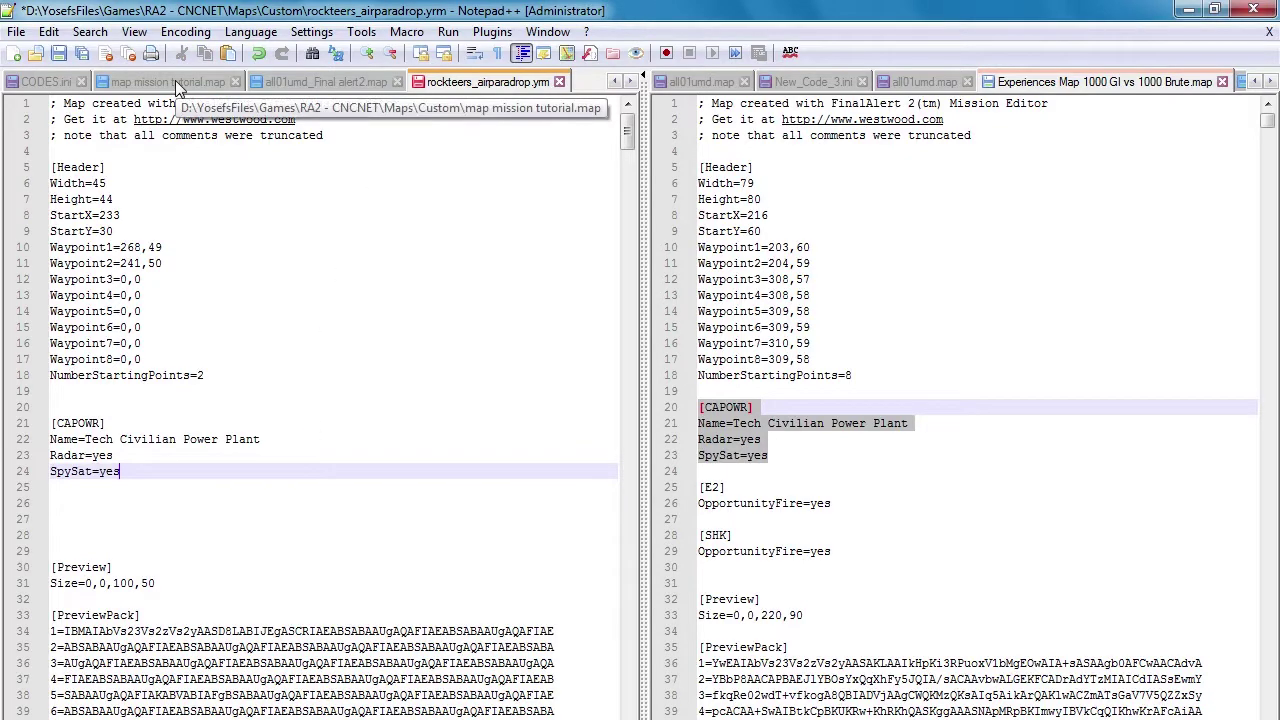
Step: Move the rockteers_airparadrop.yrm document into the other editor view, beside all01umd_Final alert2.map
left_click(559, 81)
left_click_drag(559, 81, 1088, 82)
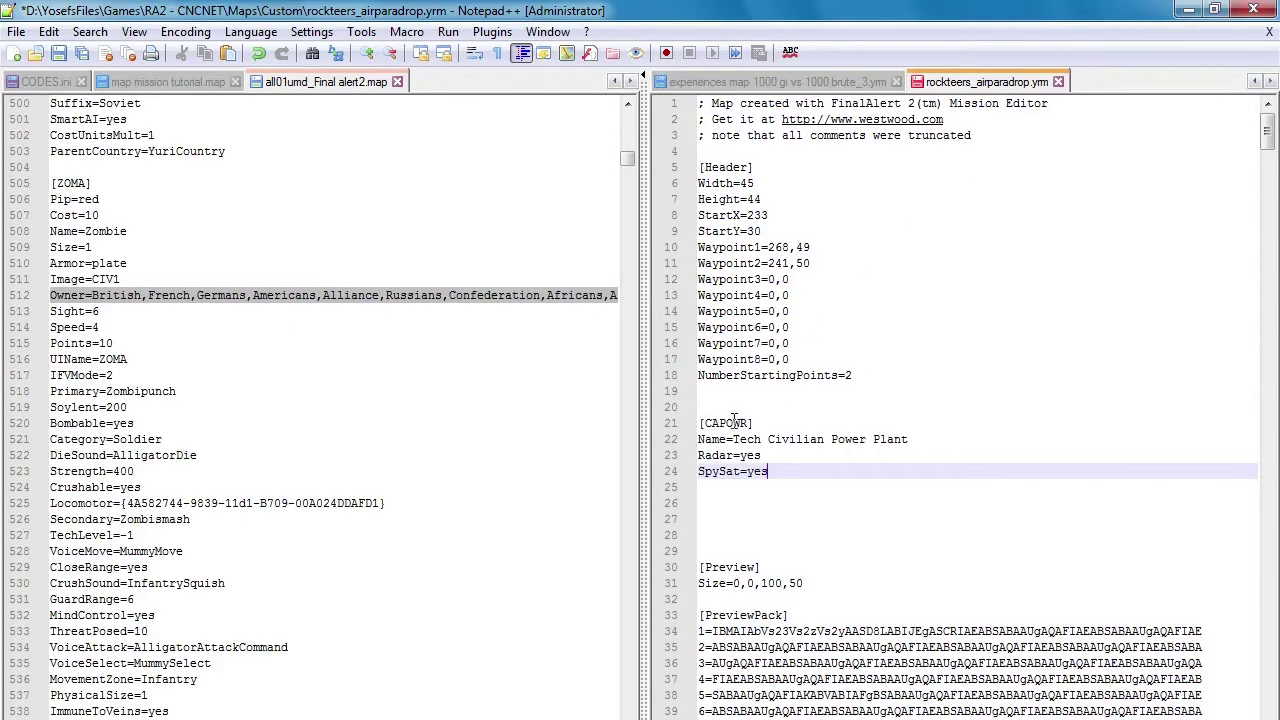